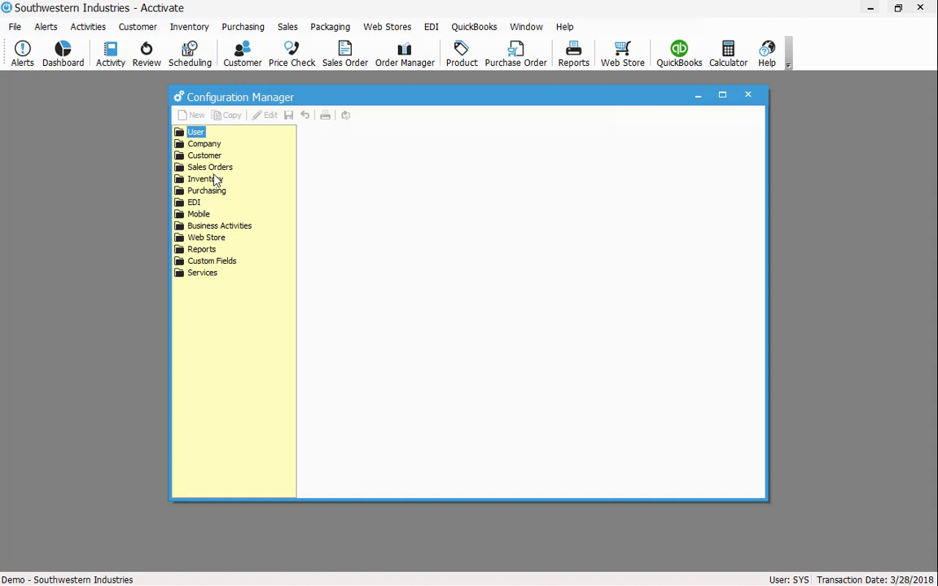
# Open the inventory Warehouse configuration and examine the Dallas warehouse's inventoried Inventory, Purchases and Adjustments GL accounts
pyautogui.doubleClick(205, 179)
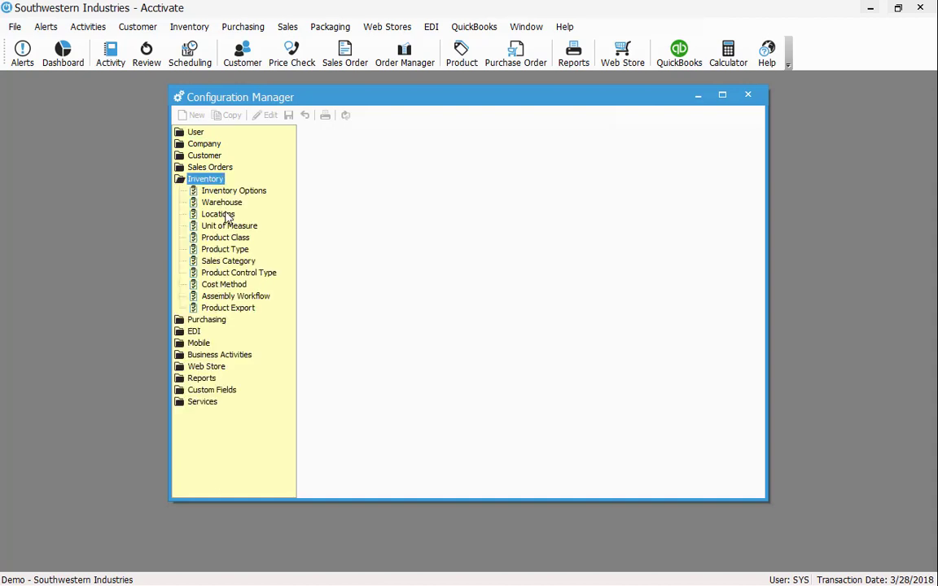
pyautogui.click(222, 202)
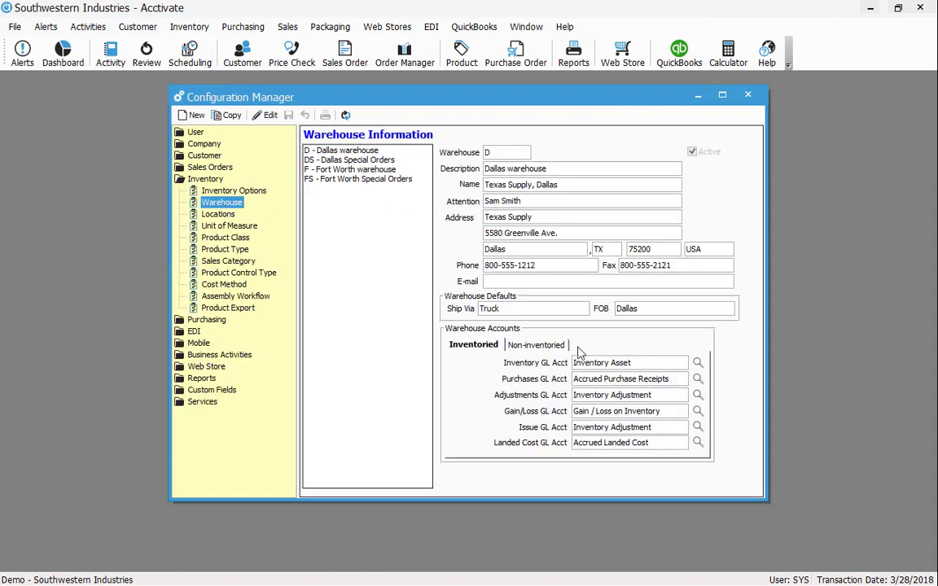
pyautogui.click(640, 365)
pyautogui.moveTo(641, 366); pyautogui.dragTo(575, 364)
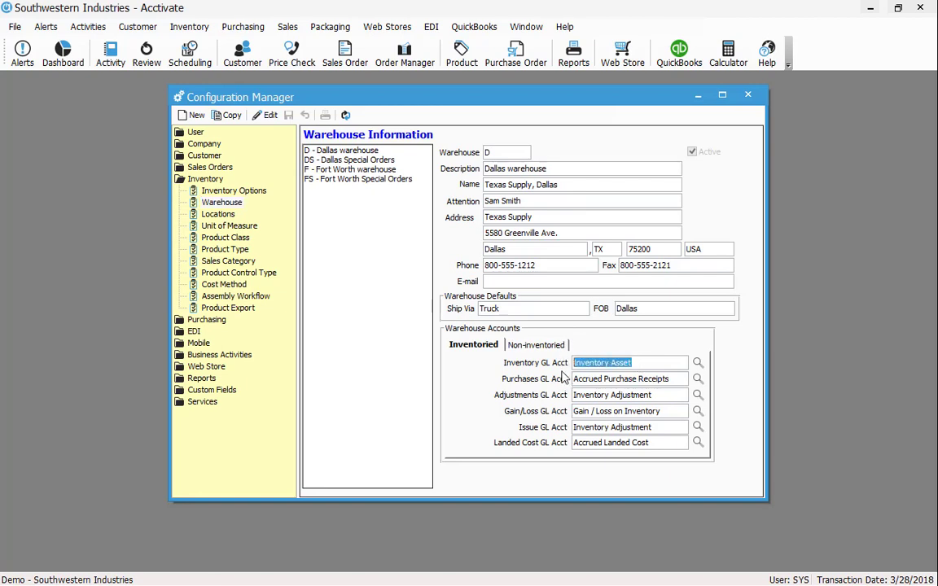
pyautogui.press('Tab')
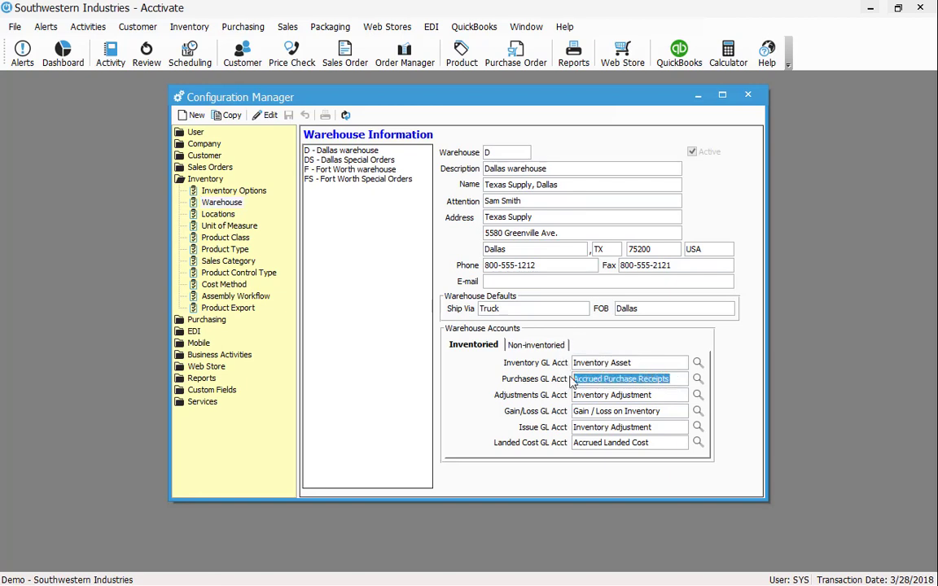
pyautogui.press('Tab')
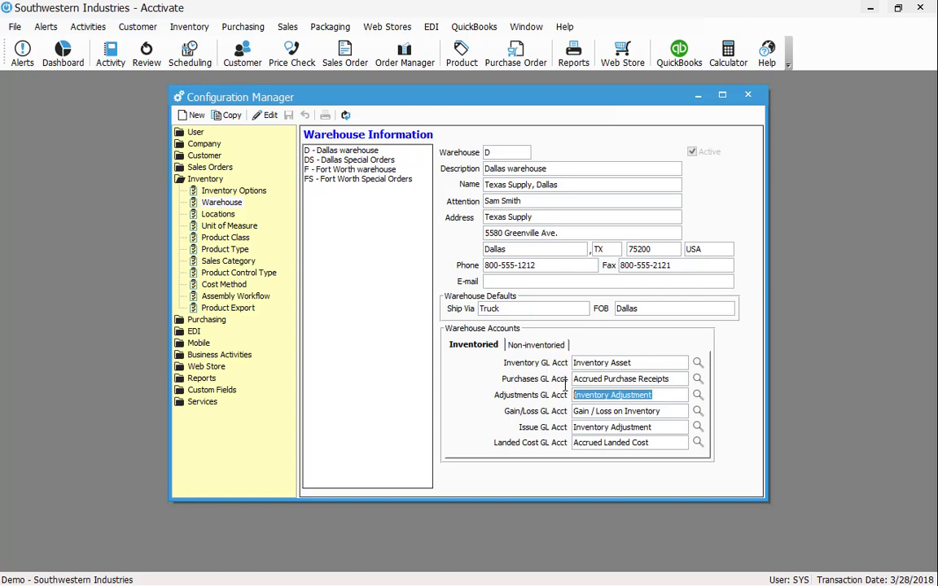
pyautogui.hotkey('shift', 'Tab')
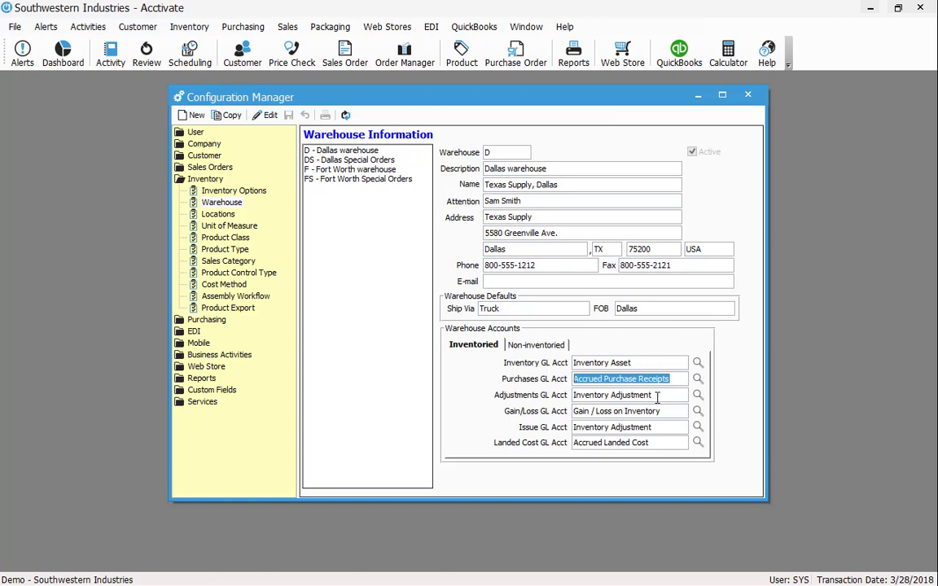
pyautogui.press('Tab')
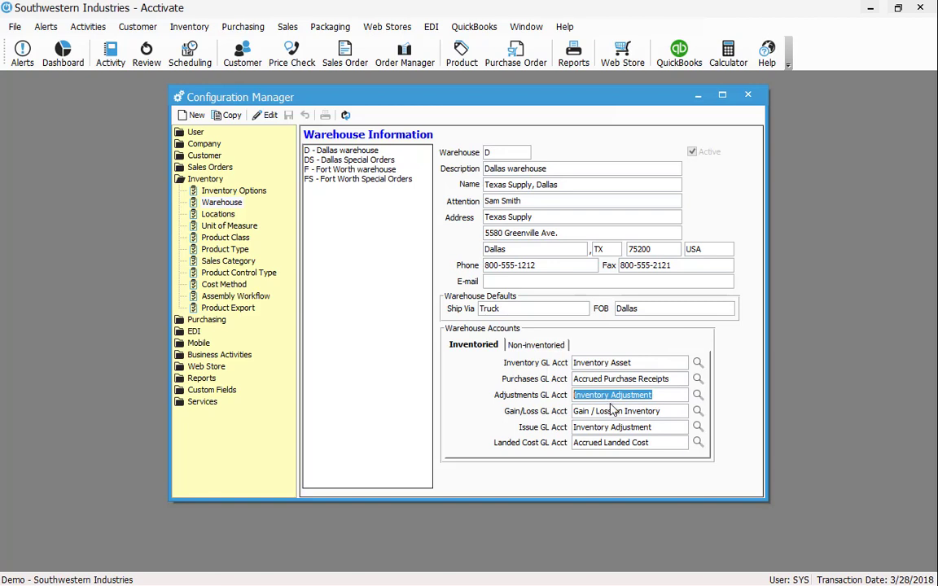
# Compare the Fort Worth warehouse's GL accounts with those of the Dallas warehouse, and close the Configuration Manager
pyautogui.click(346, 166)
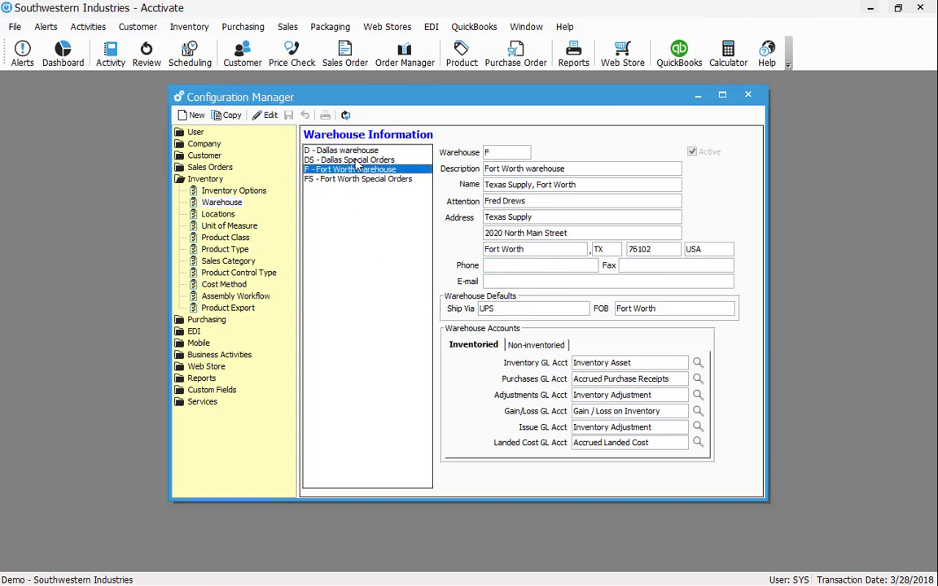
pyautogui.click(324, 151)
pyautogui.click(326, 169)
pyautogui.click(746, 98)
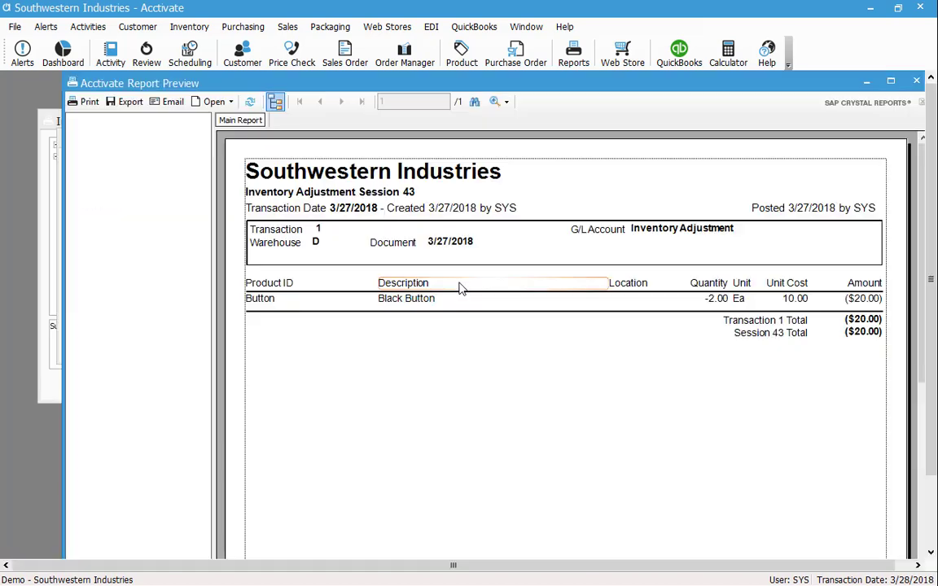
# Review the product, warehouse, quantity, unit cost and amount in the Session 43 adjustment report, and close its preview and selection criteria
pyautogui.click(423, 301)
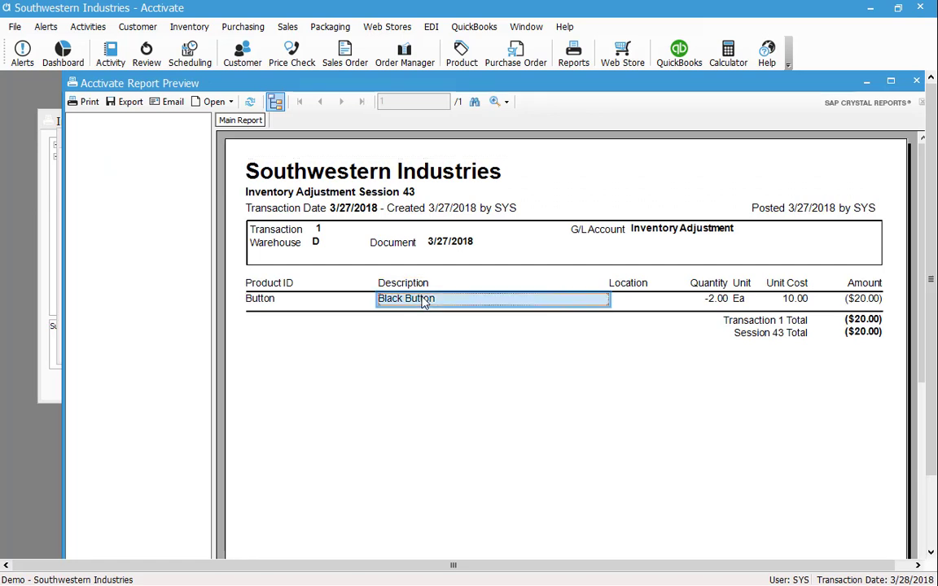
pyautogui.click(317, 244)
pyautogui.click(317, 245)
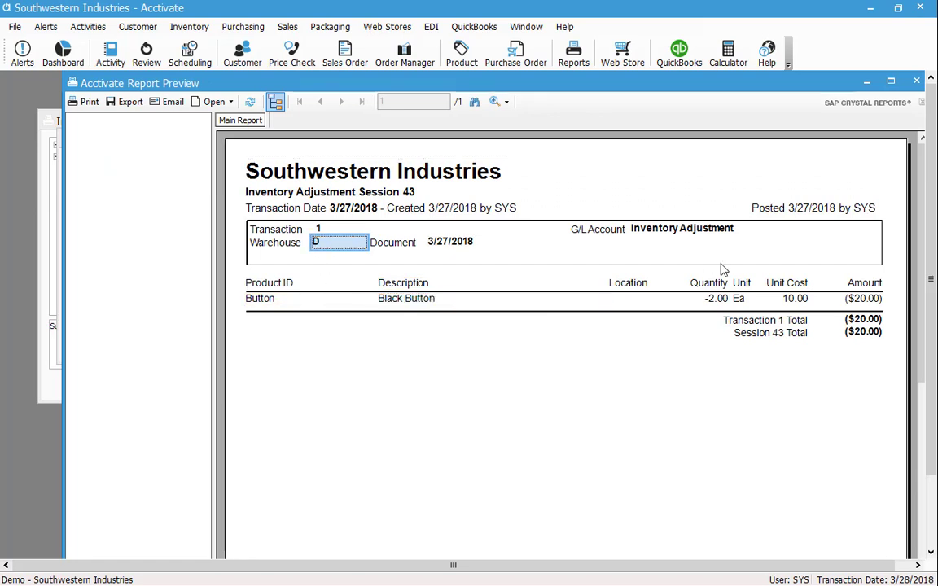
pyautogui.click(696, 298)
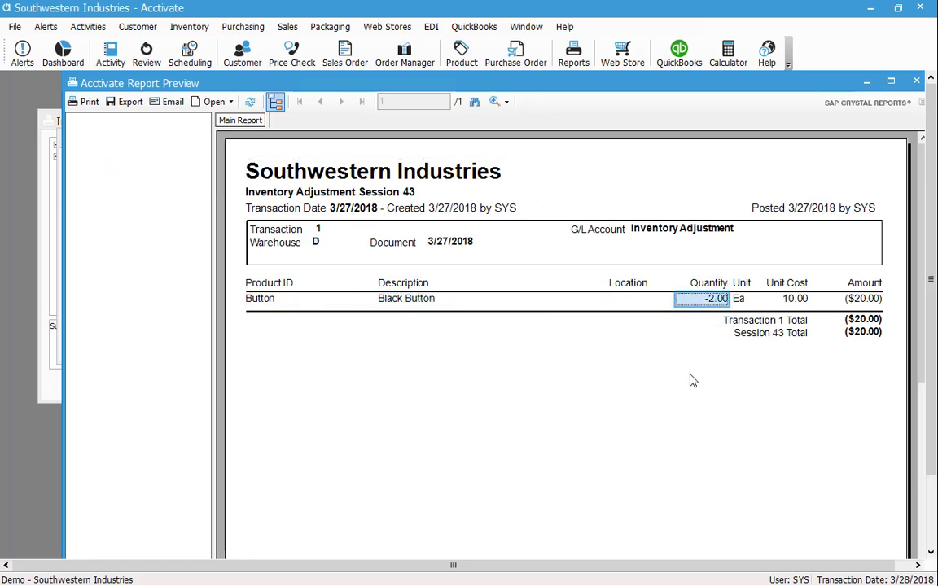
pyautogui.click(786, 299)
pyautogui.click(855, 299)
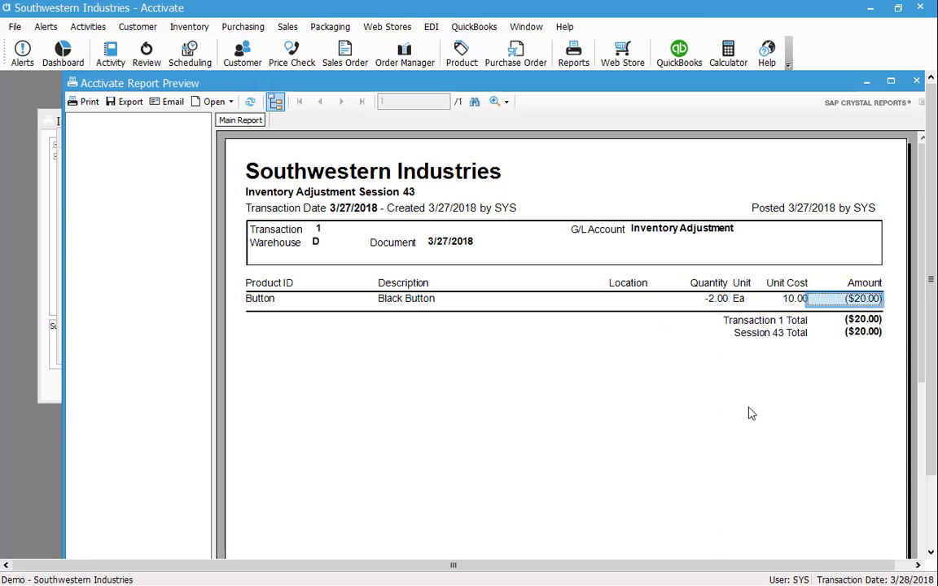
pyautogui.click(917, 82)
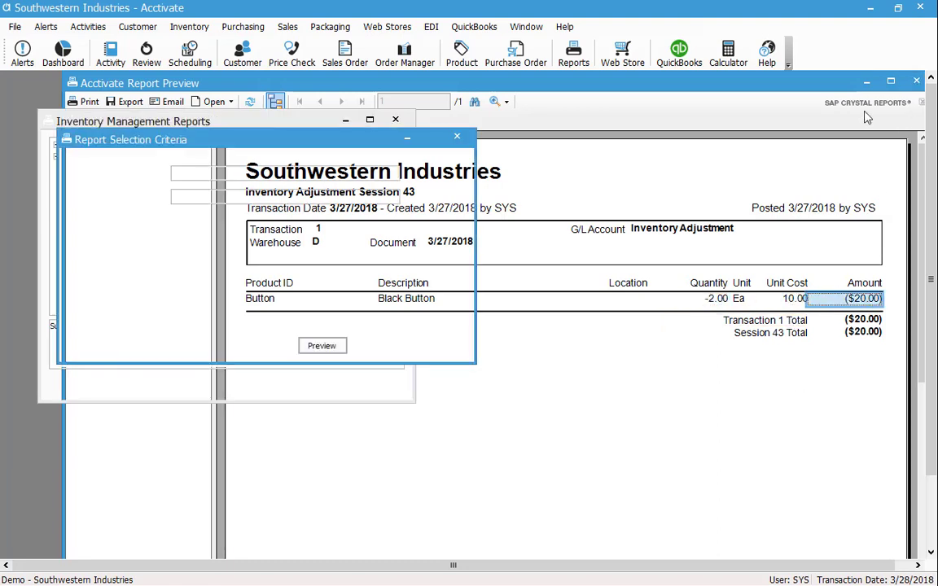
pyautogui.click(436, 345)
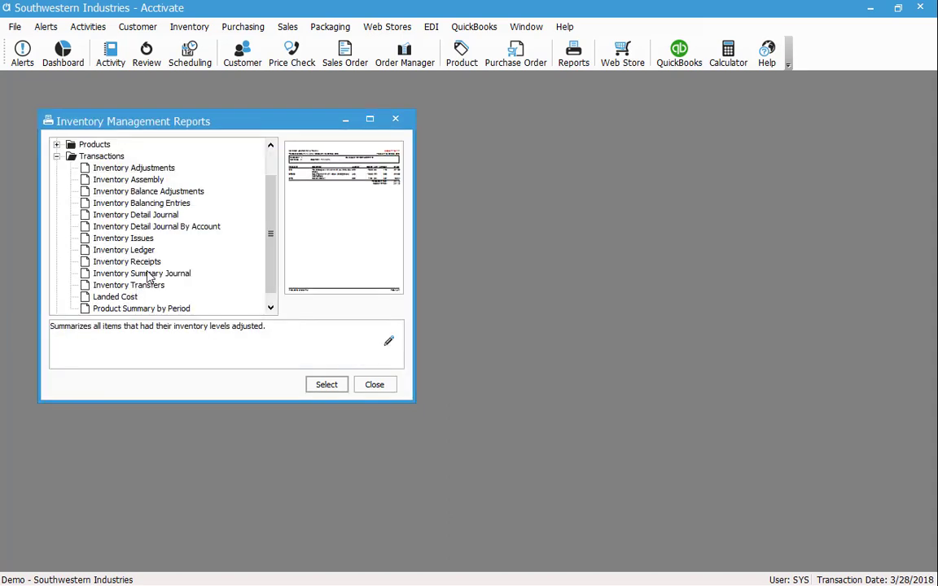
# Preview the Inventory Detail Journal report filtered to Session Equal To 43
pyautogui.click(152, 213)
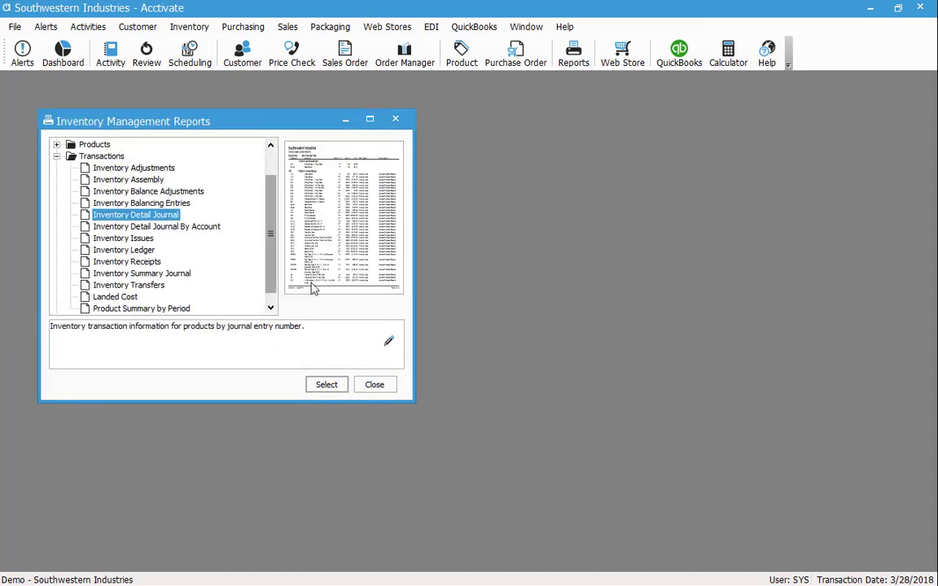
pyautogui.click(327, 385)
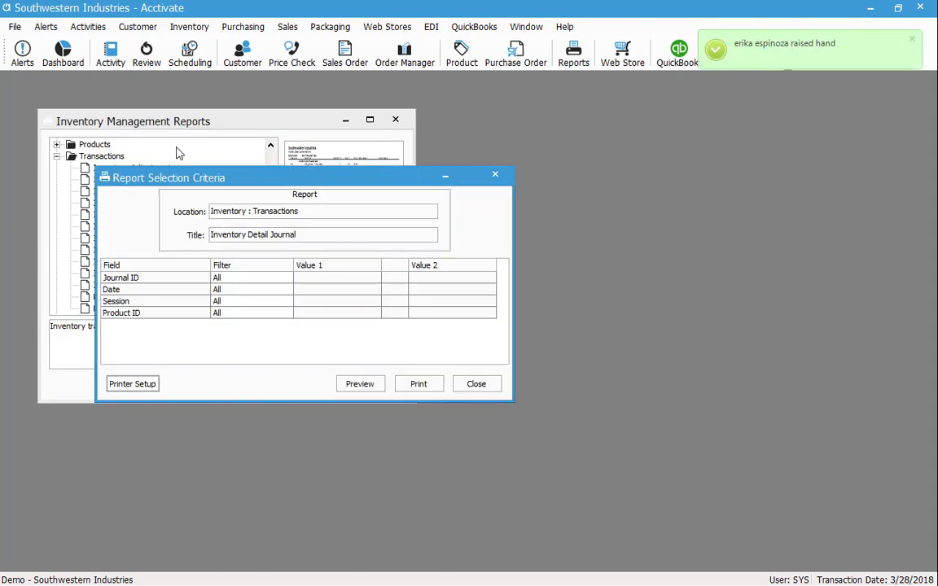
pyautogui.click(470, 354)
pyautogui.click(500, 355)
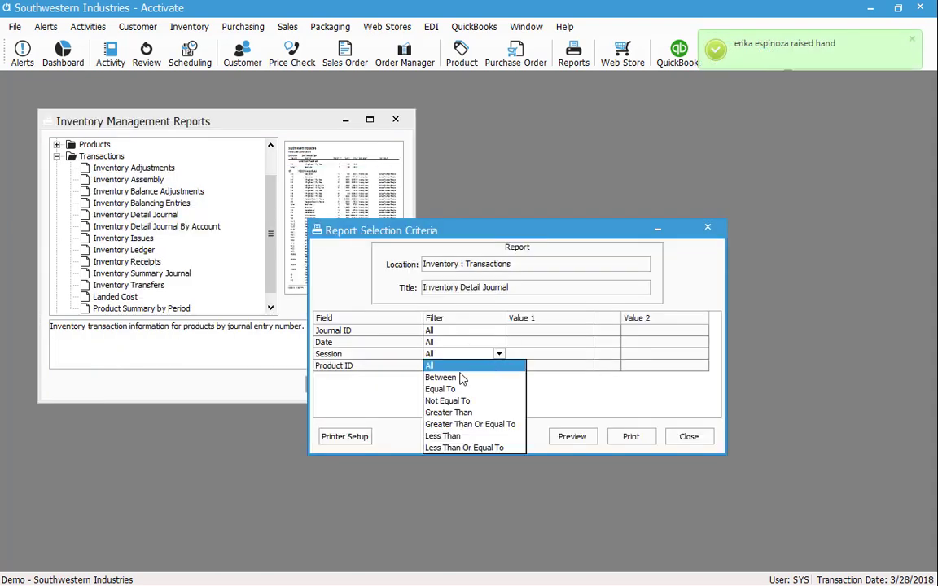
pyautogui.click(494, 391)
pyautogui.press('Tab')
pyautogui.write('43')
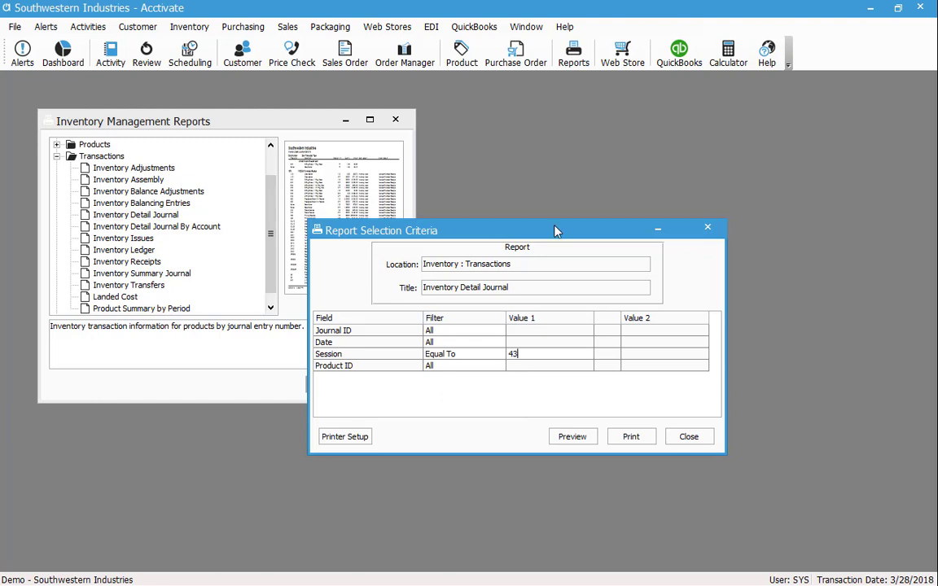
pyautogui.click(573, 436)
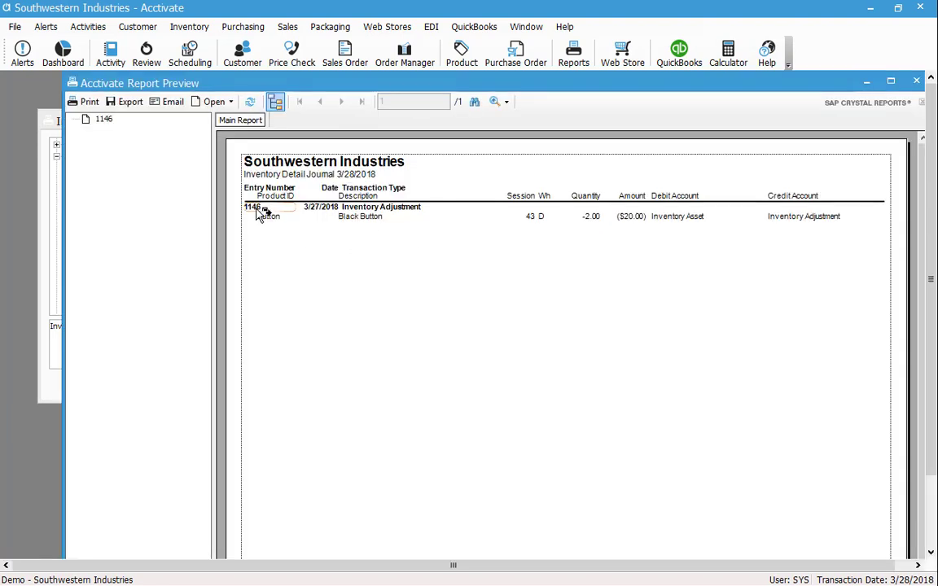
# Examine the Session 43 journal entry's number, session, quantity, amount, debit and credit accounts and transaction type, and close the preview
pyautogui.click(259, 211)
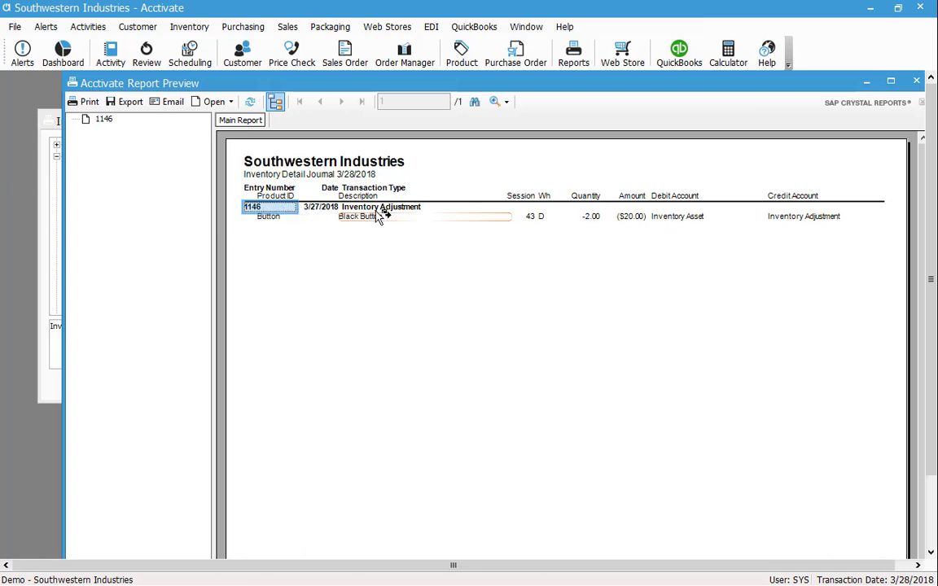
pyautogui.click(529, 219)
pyautogui.click(594, 216)
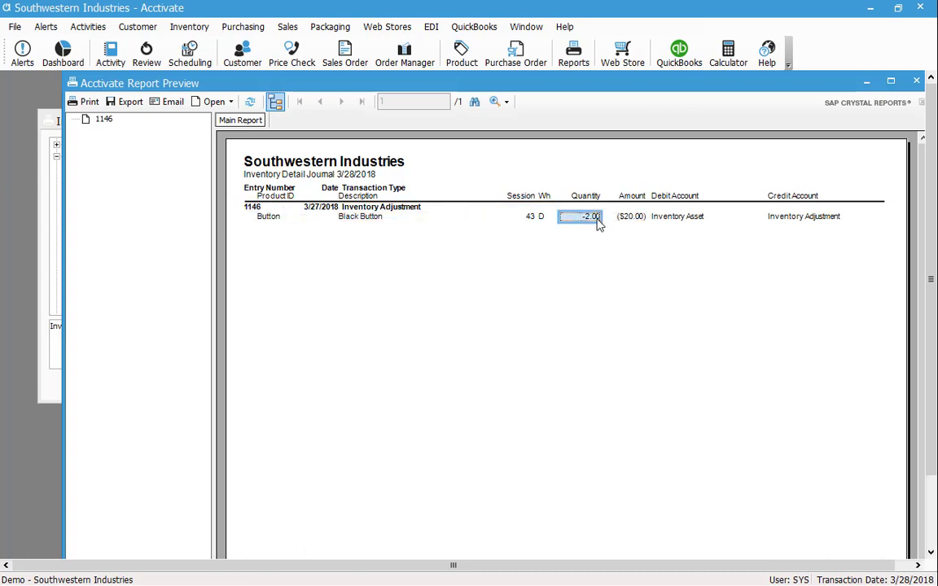
pyautogui.click(635, 217)
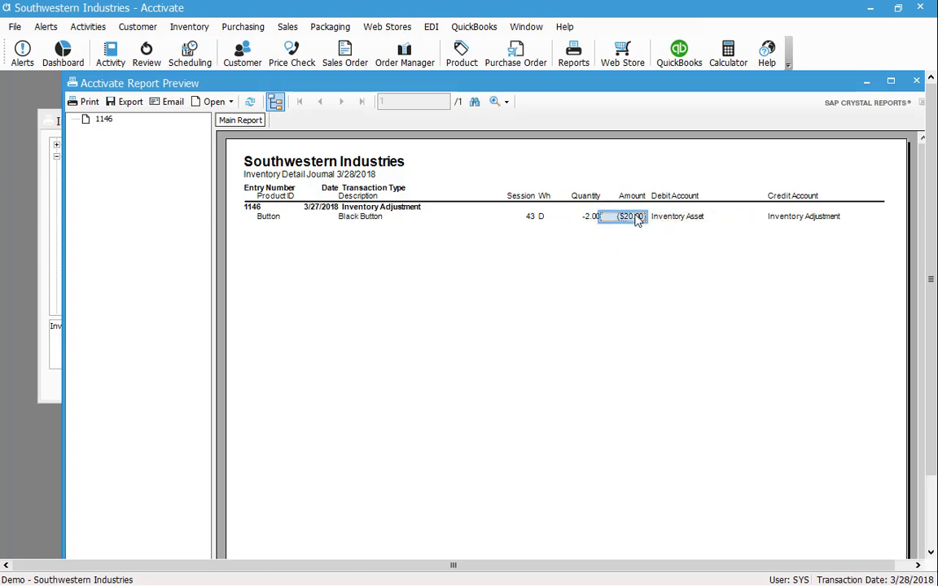
pyautogui.click(681, 224)
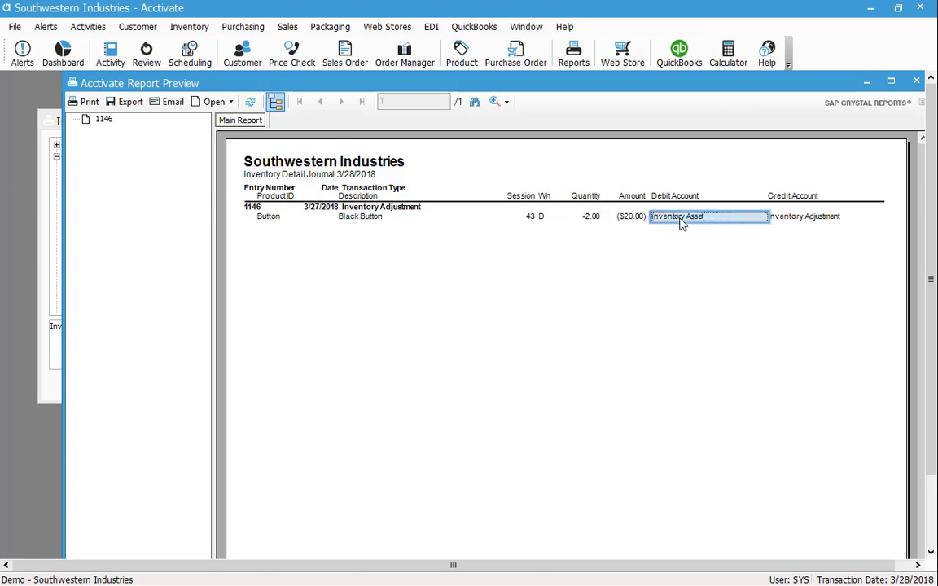
pyautogui.click(827, 221)
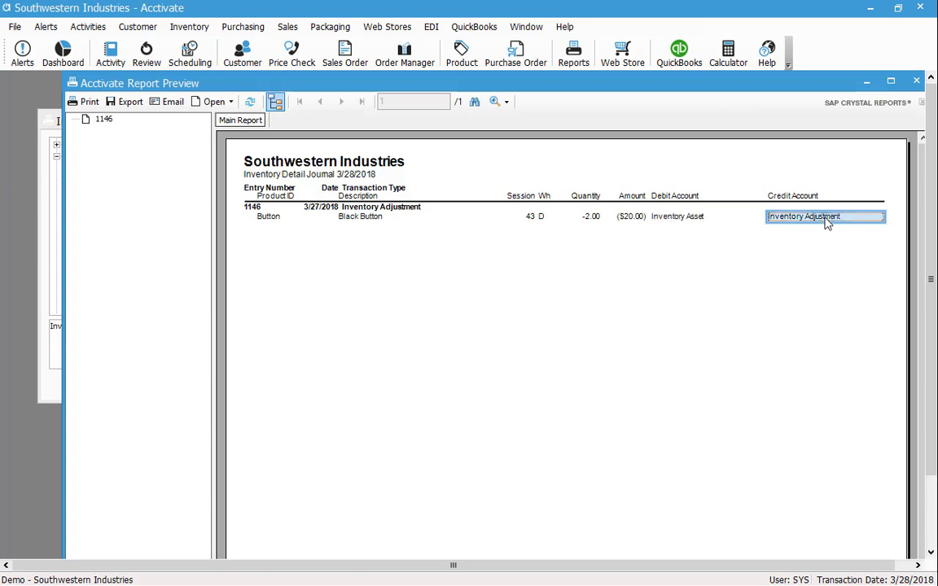
pyautogui.click(407, 209)
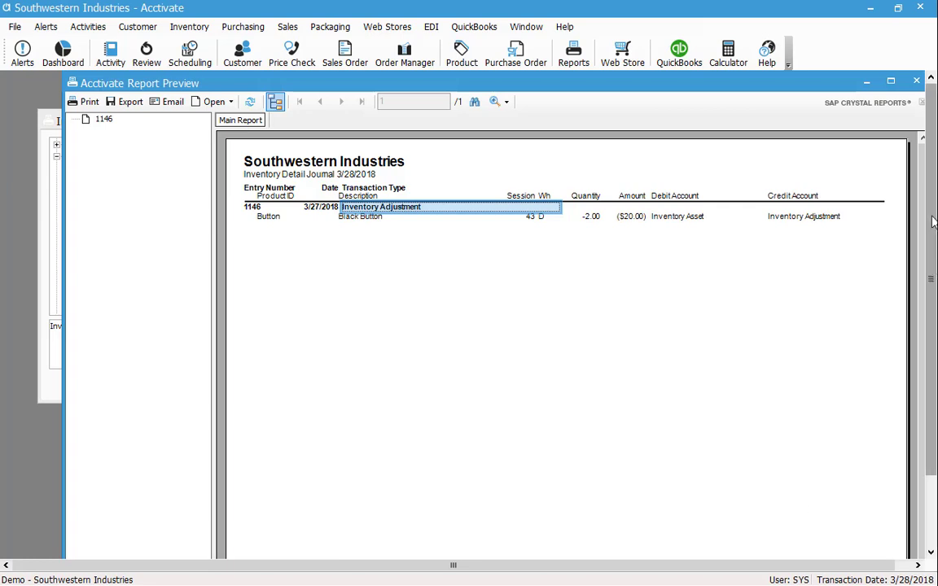
pyautogui.click(918, 82)
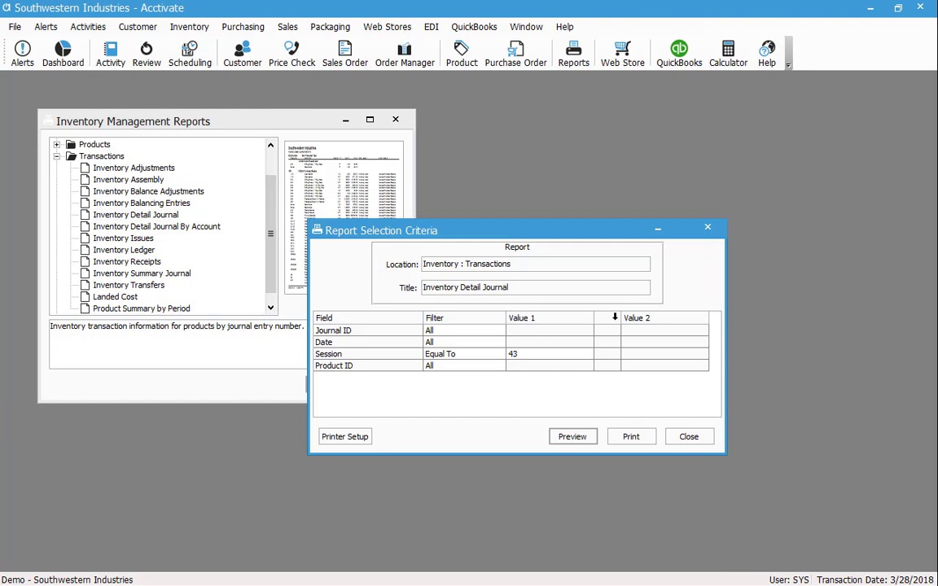
# Preview the Inventory Detail Journal for entry 1148 and examine its transaction type, sessions, date, debit accounts and amounts
pyautogui.press('Return')
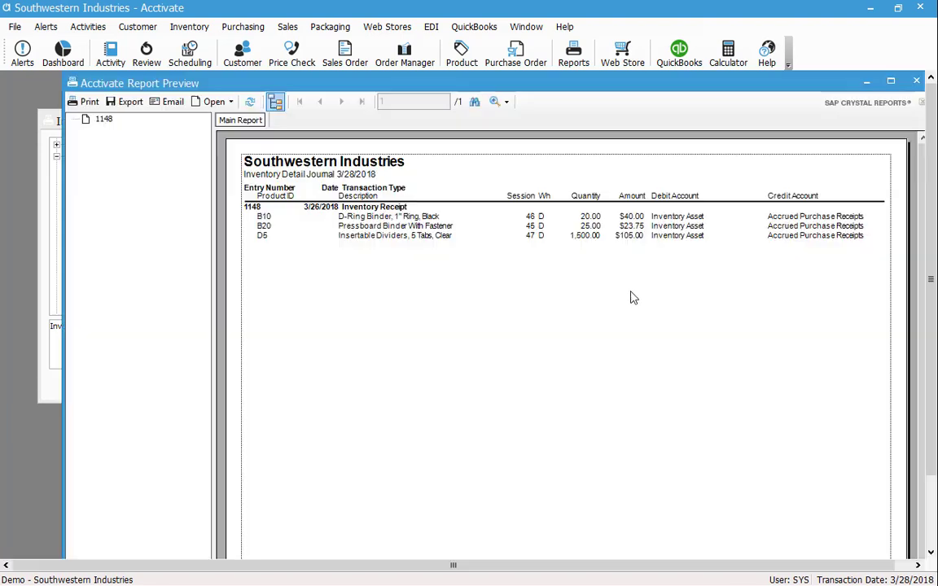
pyautogui.click(264, 206)
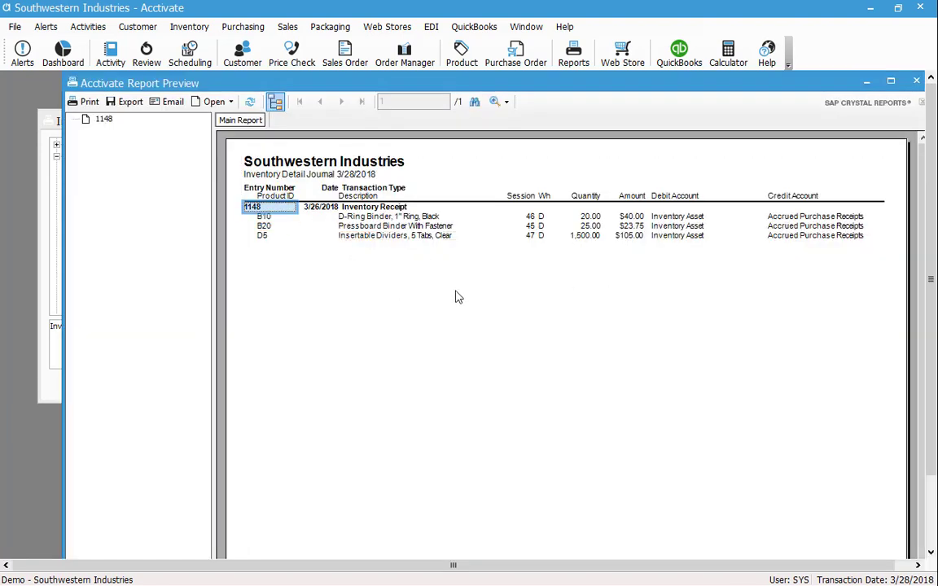
pyautogui.click(367, 206)
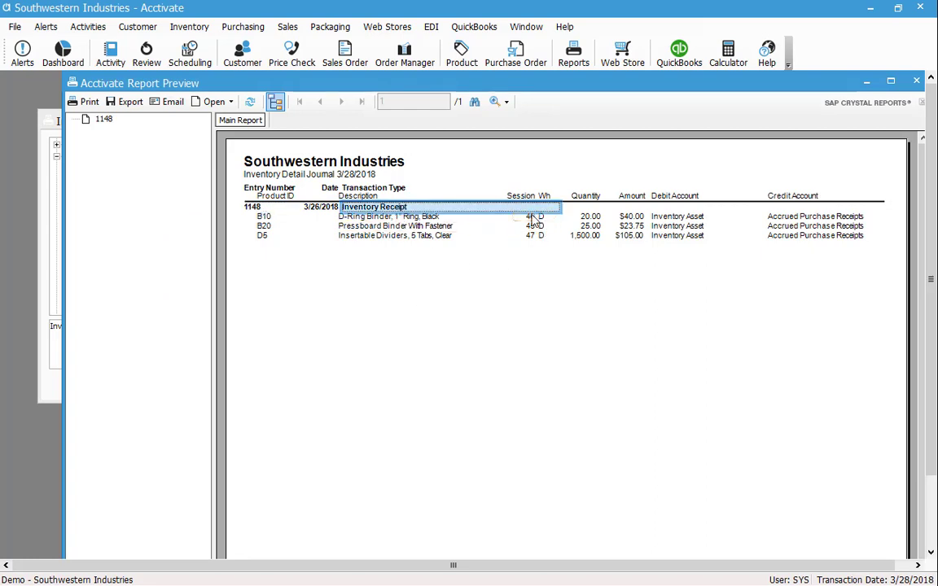
pyautogui.click(252, 204)
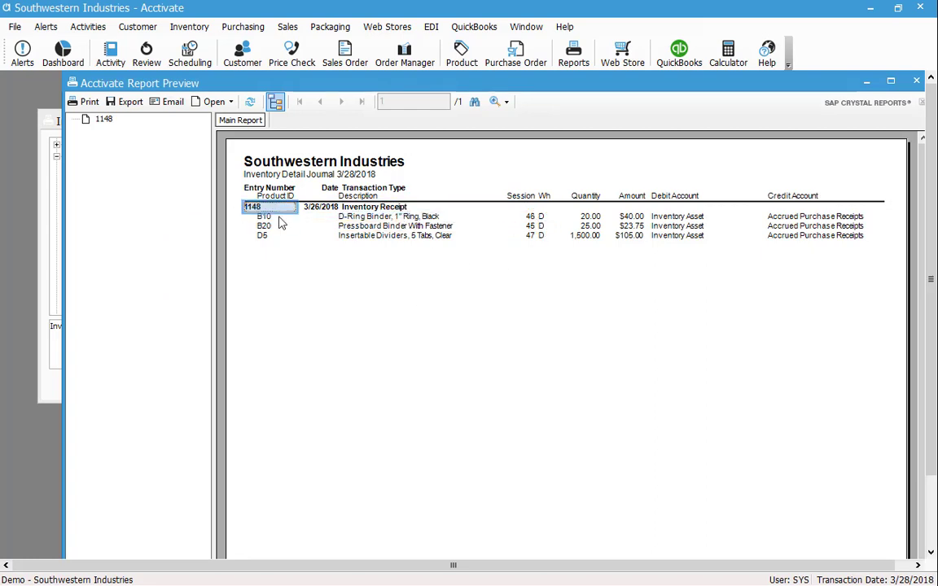
pyautogui.click(528, 226)
pyautogui.click(528, 235)
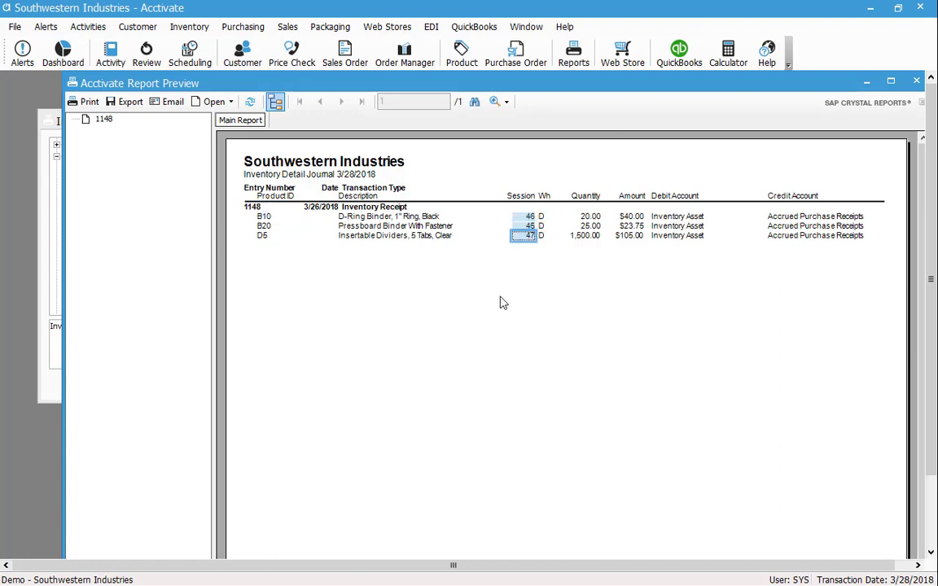
pyautogui.click(321, 208)
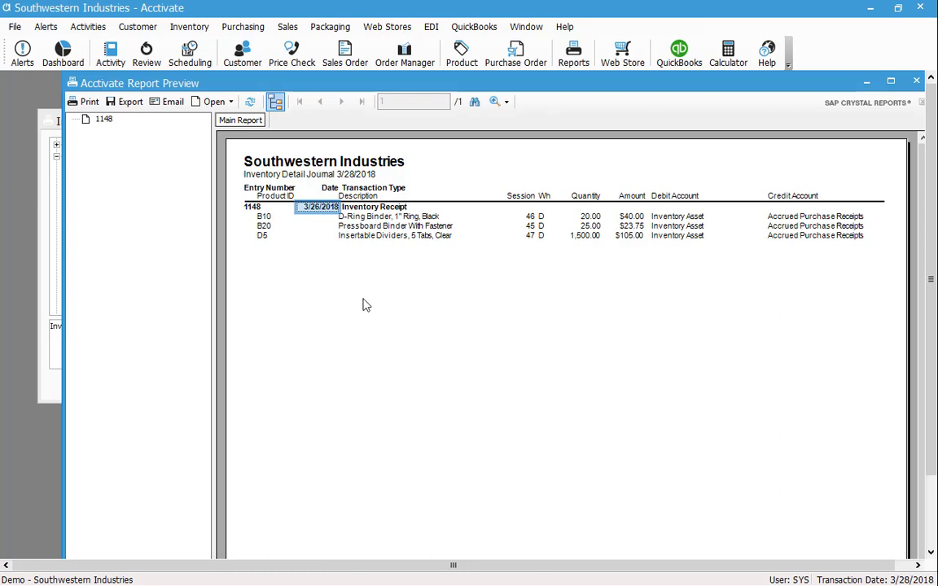
pyautogui.click(670, 218)
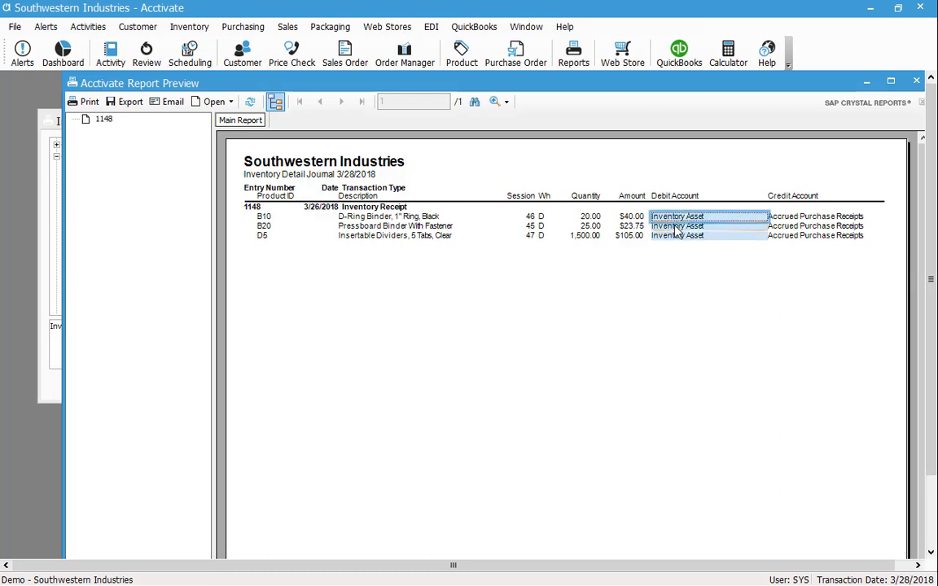
pyautogui.click(638, 219)
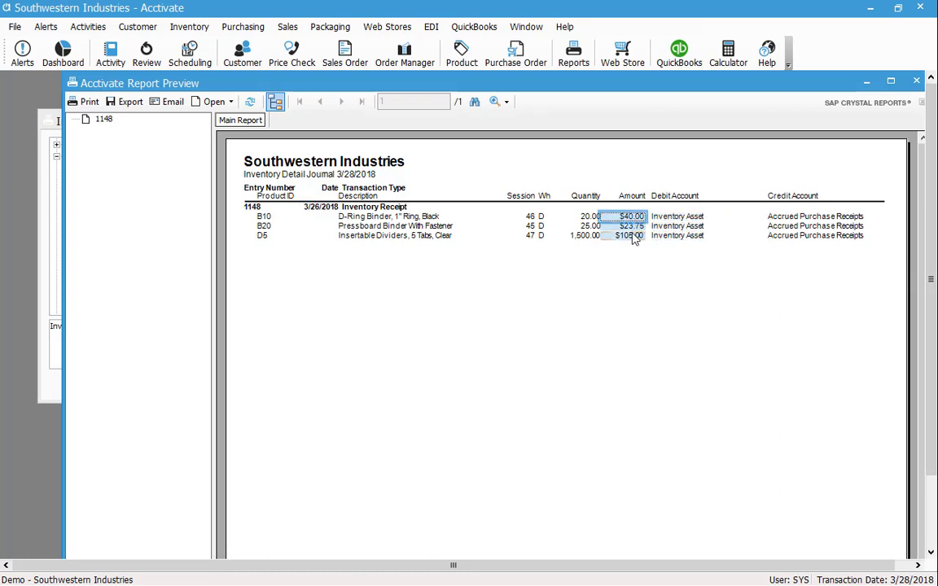
# Examine the amounts, credit accounts and transaction type of journal entry 1148, and close the report preview
pyautogui.click(644, 247)
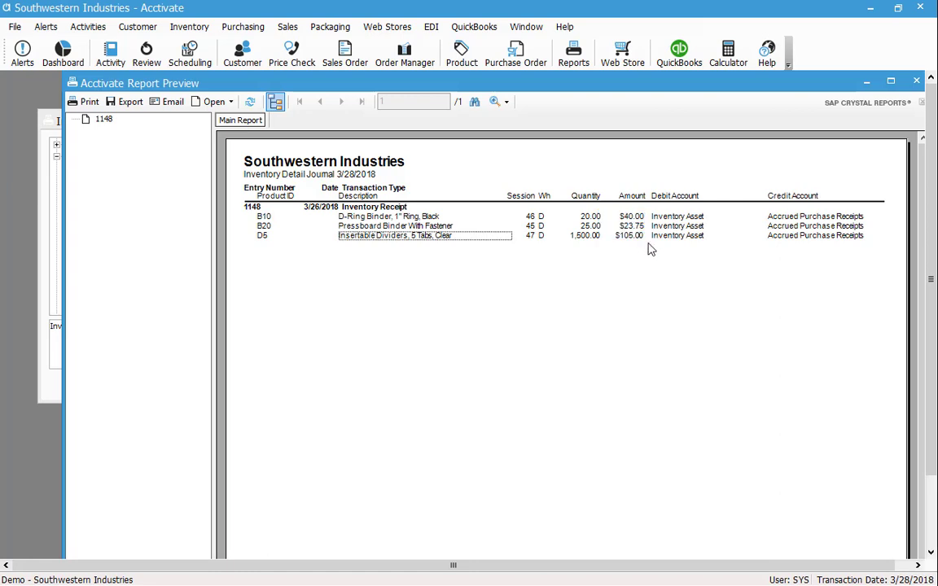
pyautogui.click(815, 225)
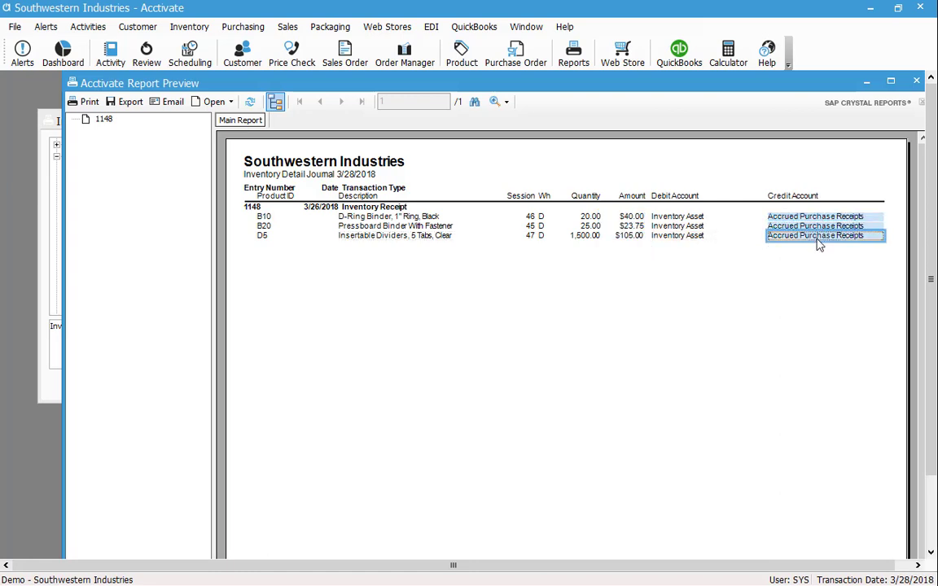
pyautogui.click(407, 207)
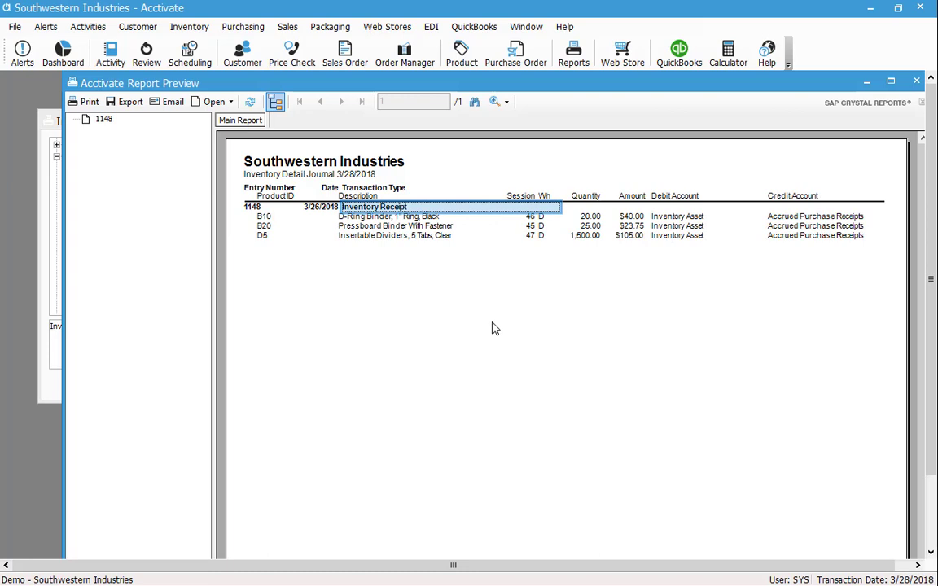
pyautogui.click(917, 81)
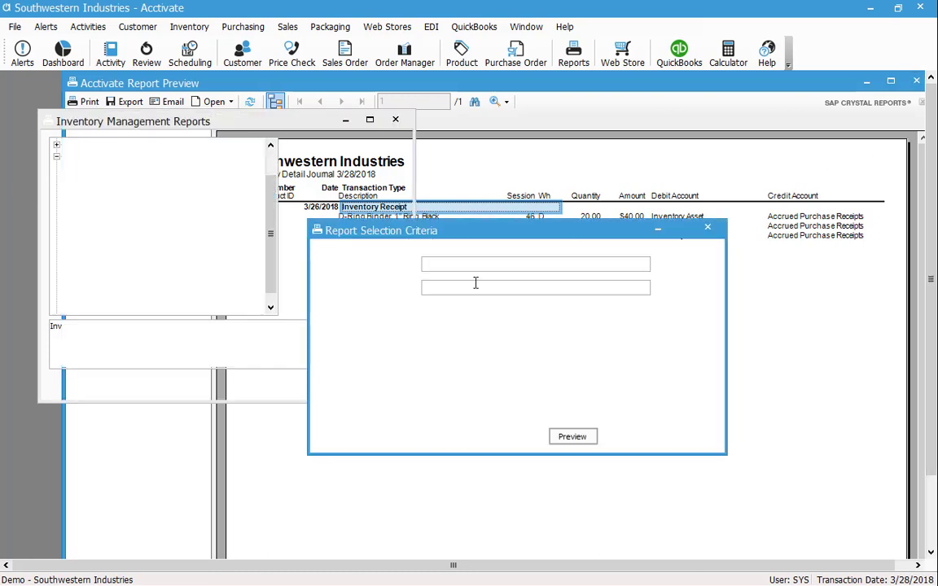
# Set the Inventory Detail Journal's Journal ID filter to 1149 and preview the report
pyautogui.click(532, 330)
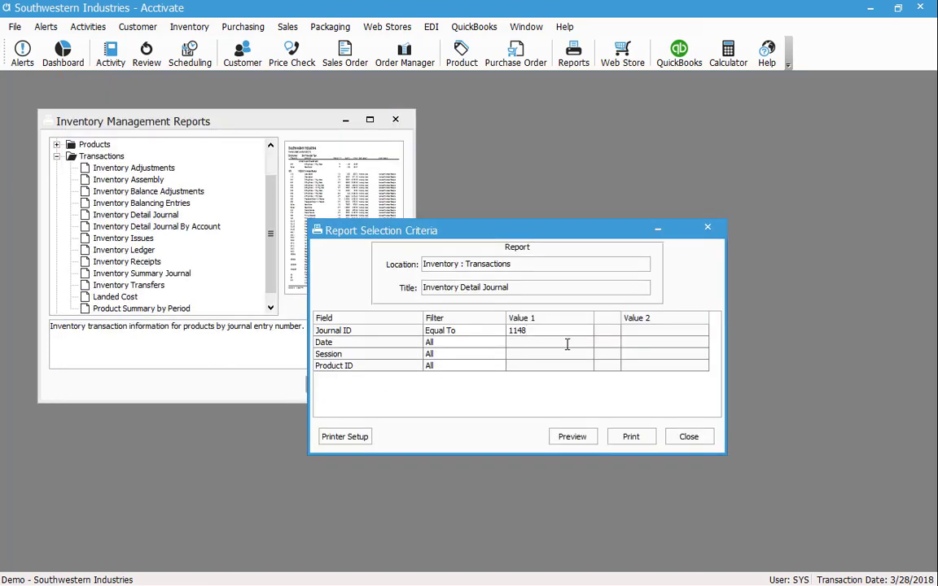
pyautogui.press('BackSpace')
pyautogui.write('8')
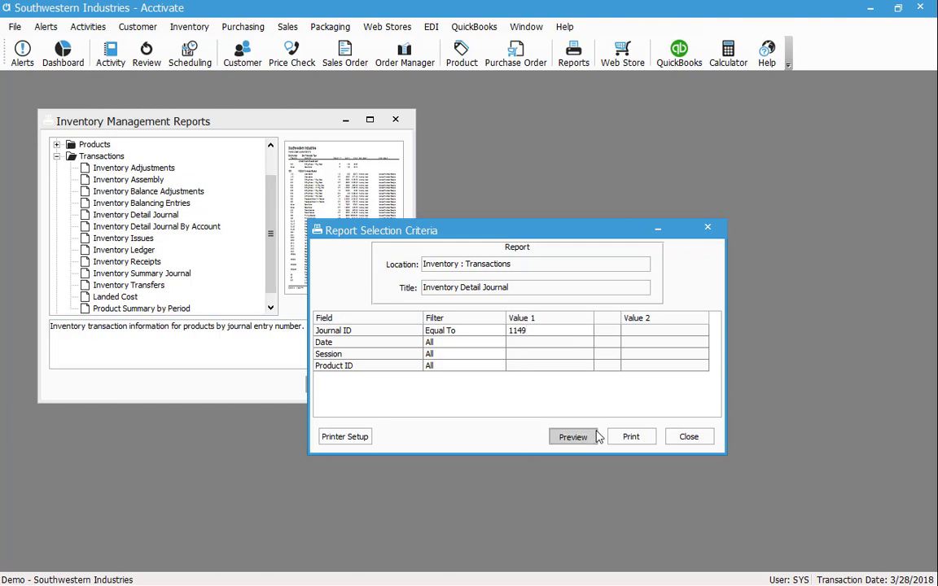
pyautogui.click(586, 436)
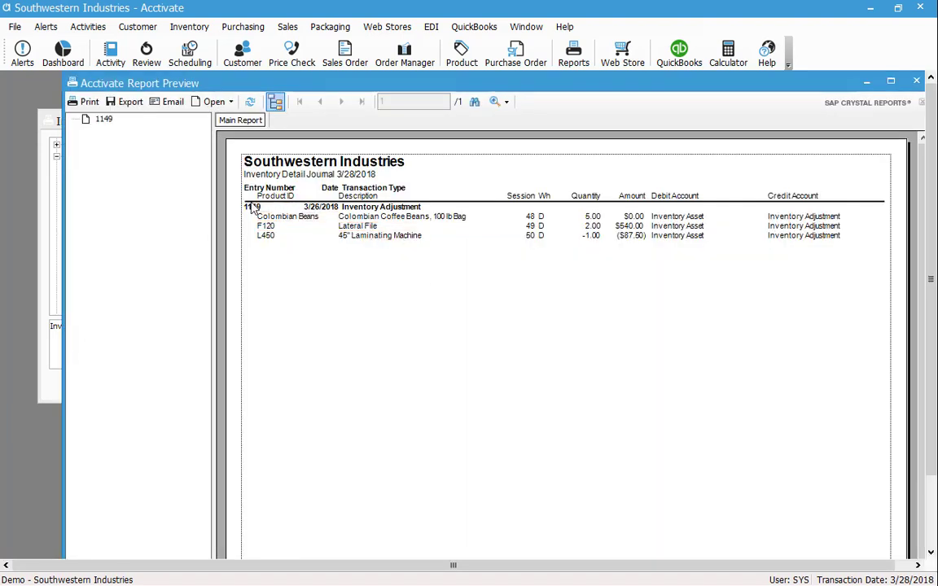
# Examine the number, date, transaction type, sessions and line quantities of journal entry 1149
pyautogui.click(254, 208)
pyautogui.click(317, 208)
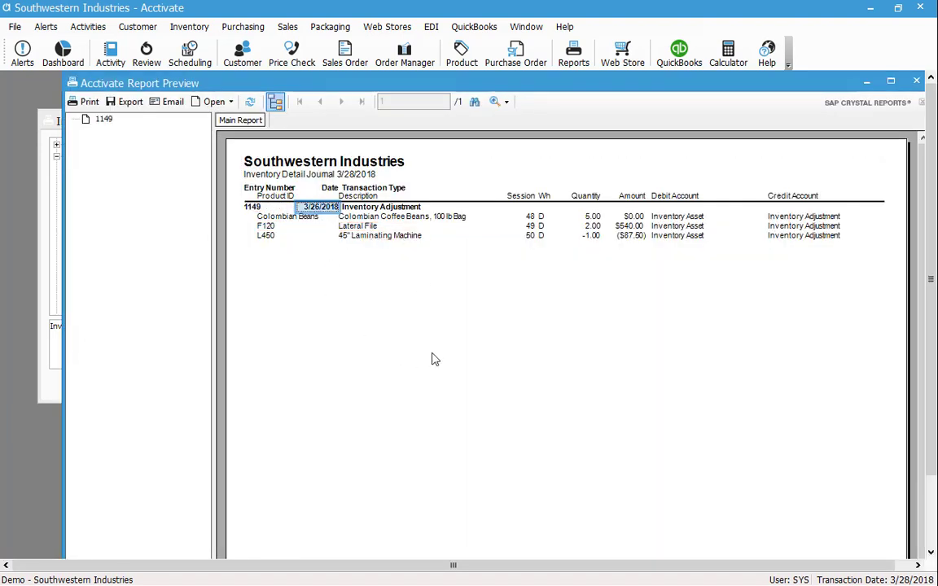
pyautogui.click(477, 207)
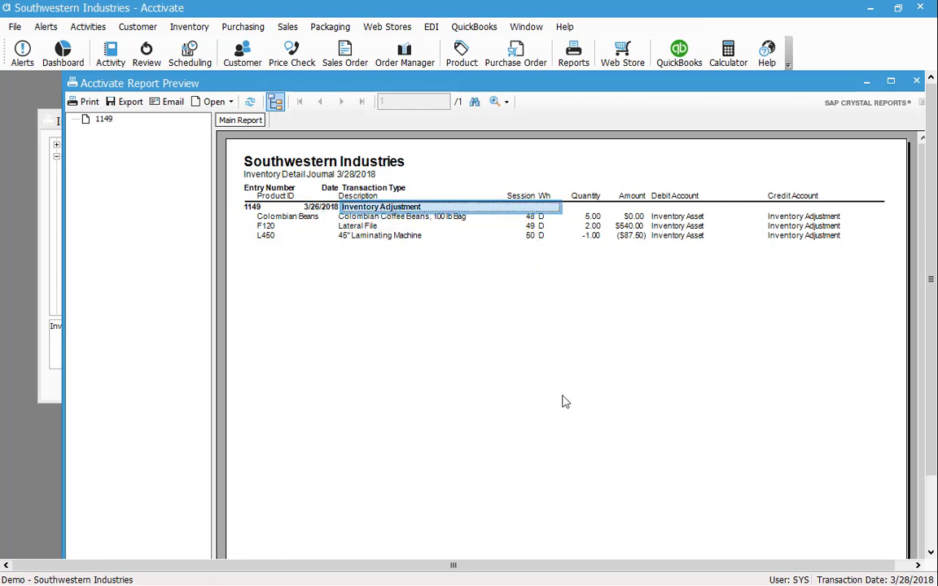
pyautogui.click(529, 217)
pyautogui.click(528, 235)
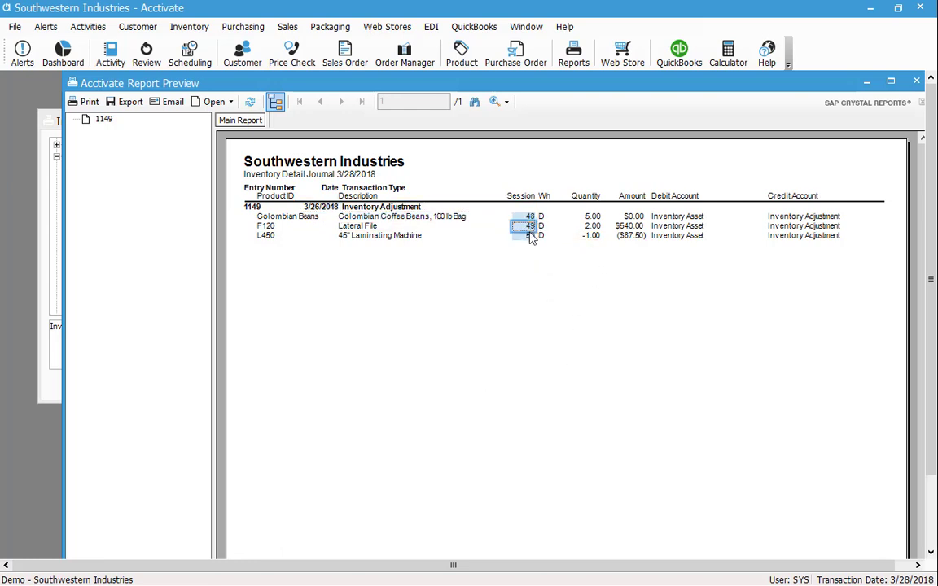
pyautogui.click(588, 217)
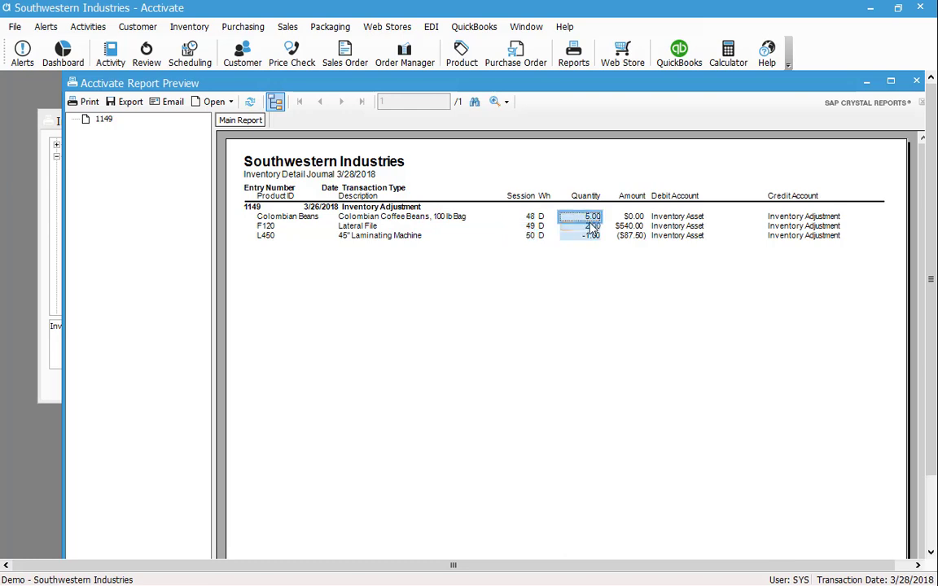
pyautogui.click(587, 227)
pyautogui.click(592, 237)
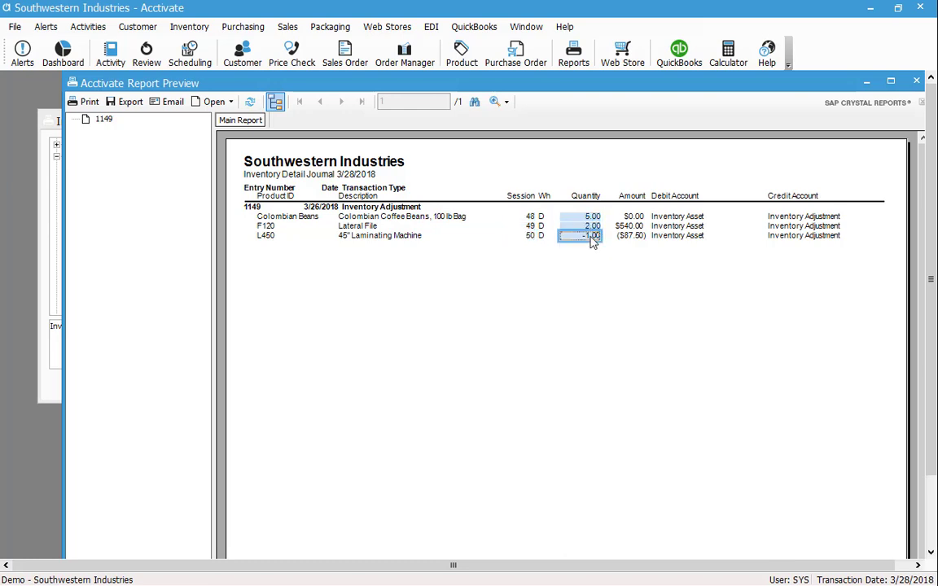
# Examine entry 1149's debit and credit accounts against its transaction type, and close the preview and report windows
pyautogui.click(685, 218)
pyautogui.click(686, 236)
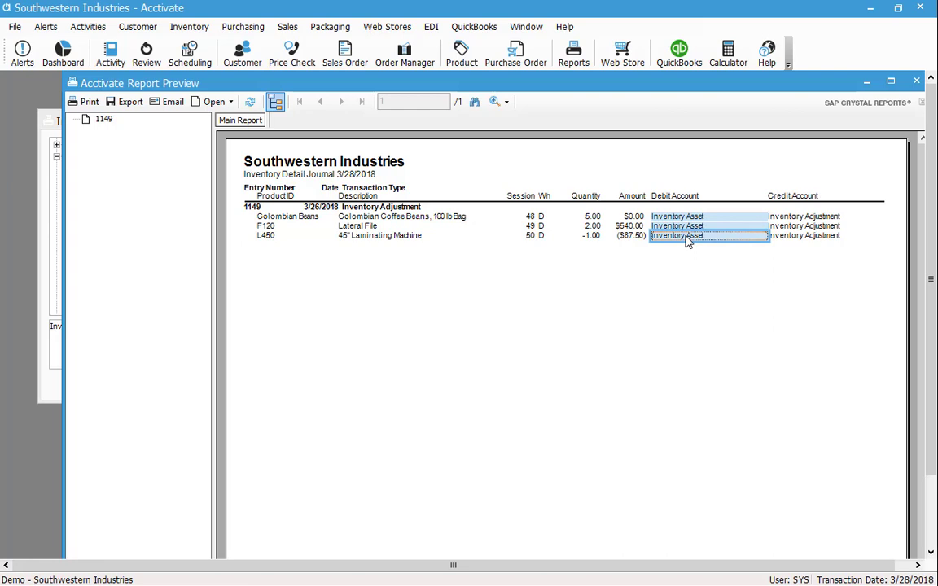
pyautogui.click(810, 218)
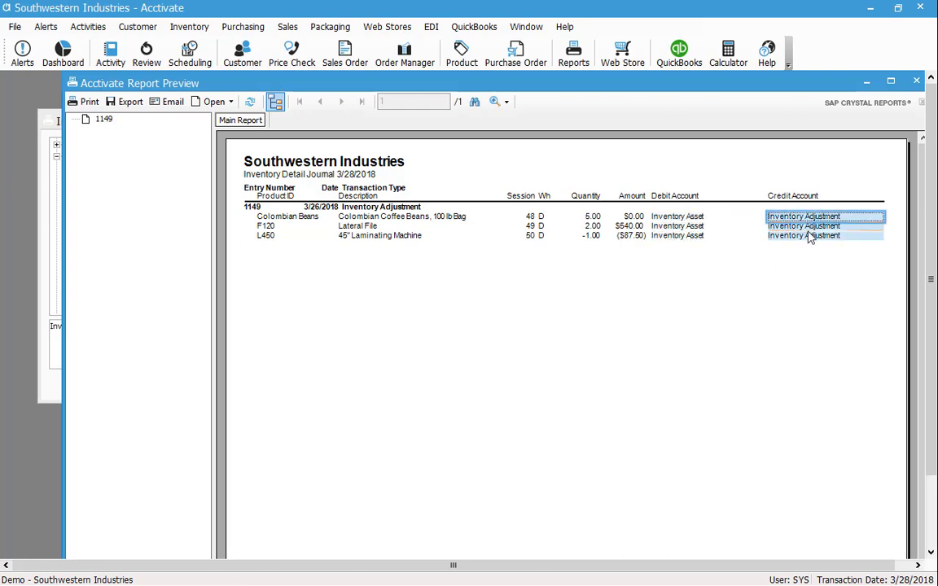
pyautogui.click(812, 238)
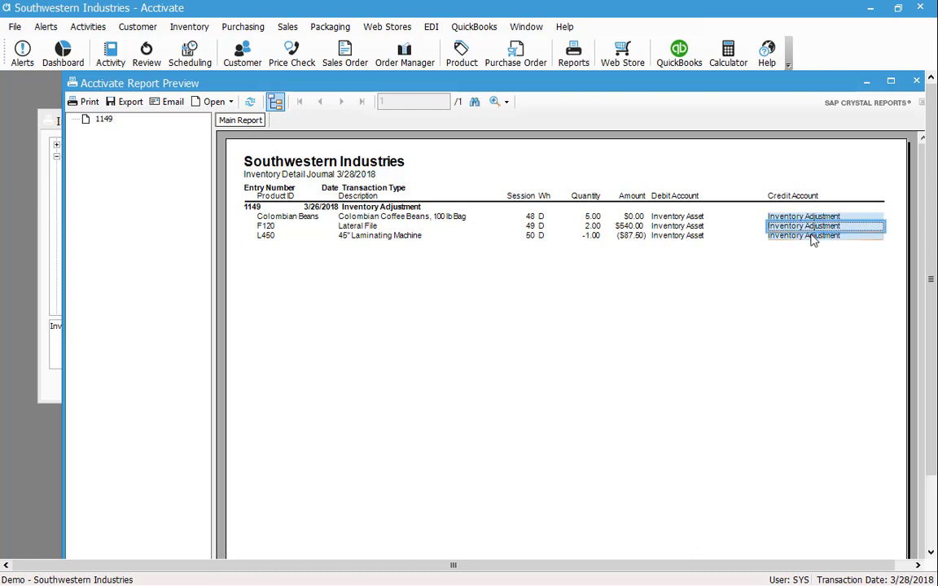
pyautogui.click(376, 210)
pyautogui.click(829, 236)
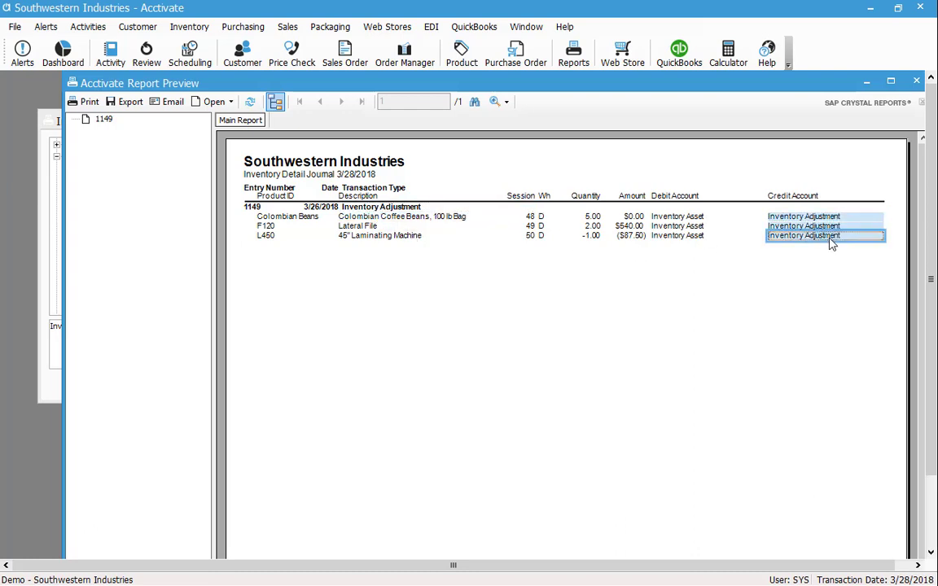
pyautogui.click(916, 83)
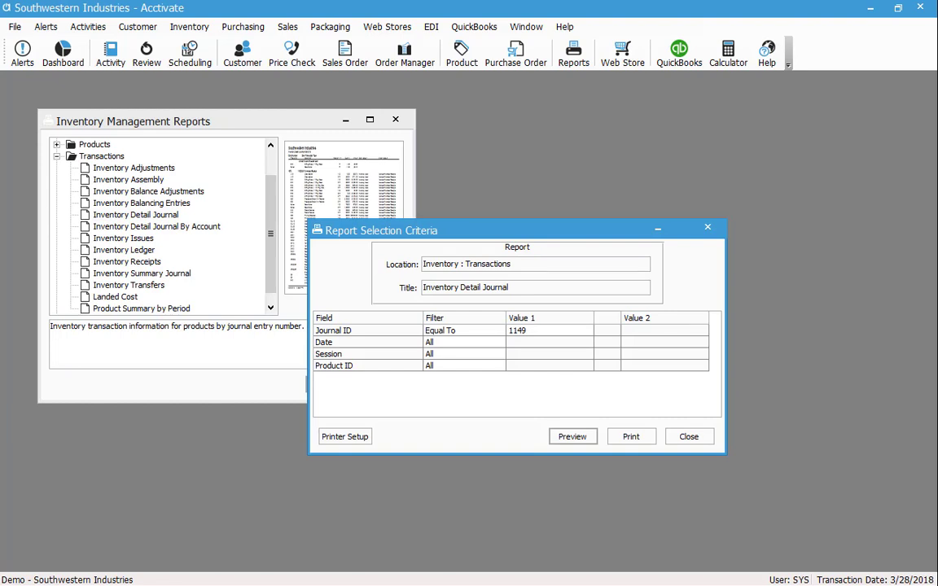
pyautogui.press('Escape')
pyautogui.press('Escape')
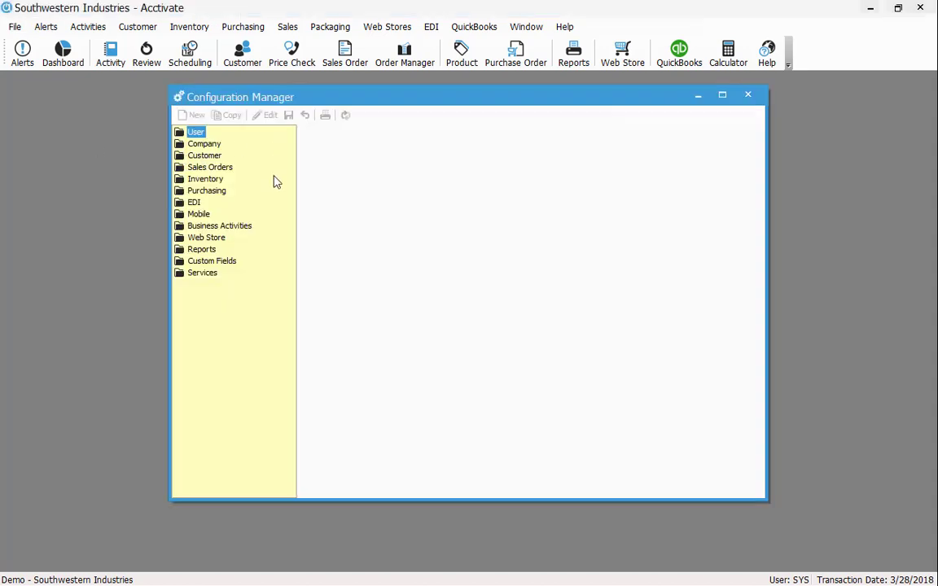
# Set the Sales / COGS accounts selection in the Sales Orders configuration to Product Class and save it
pyautogui.doubleClick(210, 167)
pyautogui.click(225, 202)
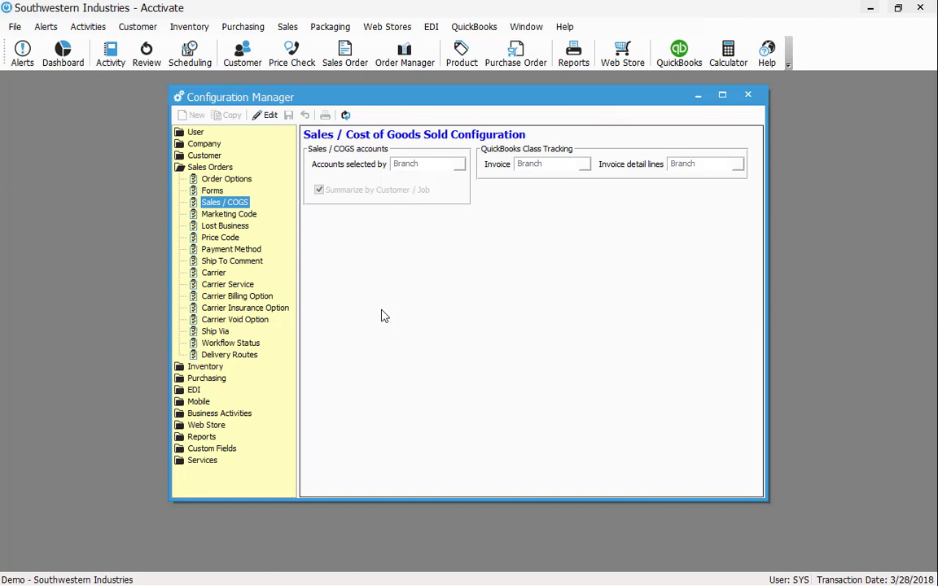
pyautogui.click(426, 164)
pyautogui.click(412, 202)
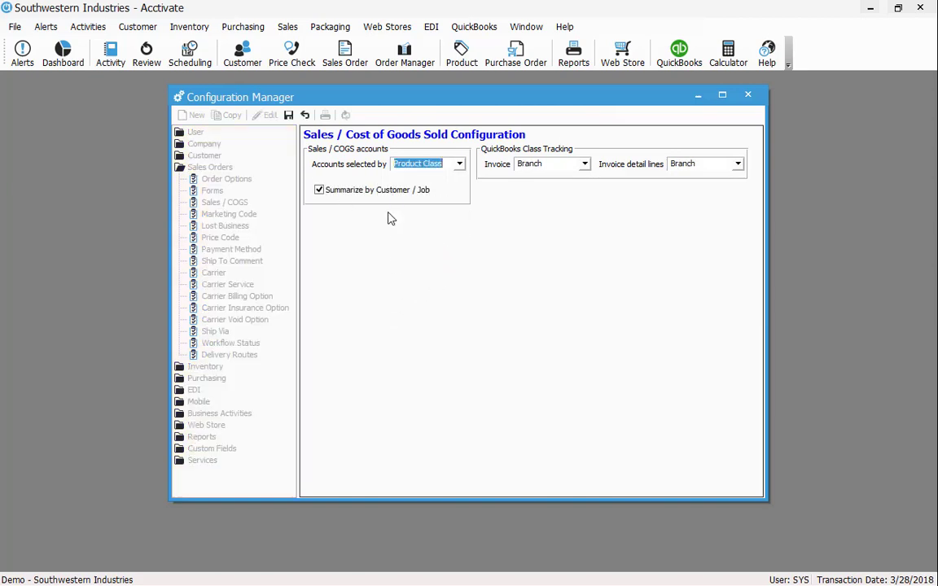
pyautogui.click(289, 118)
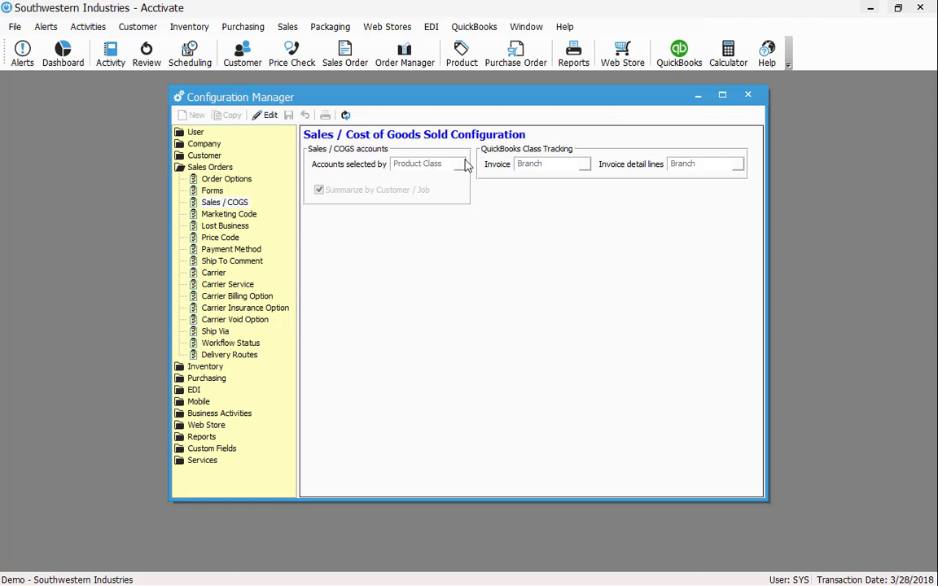
# Review the sales and COGS GL accounts in the inventory Product Class configuration, including Shipping, Furniture and Equipment
pyautogui.doubleClick(184, 366)
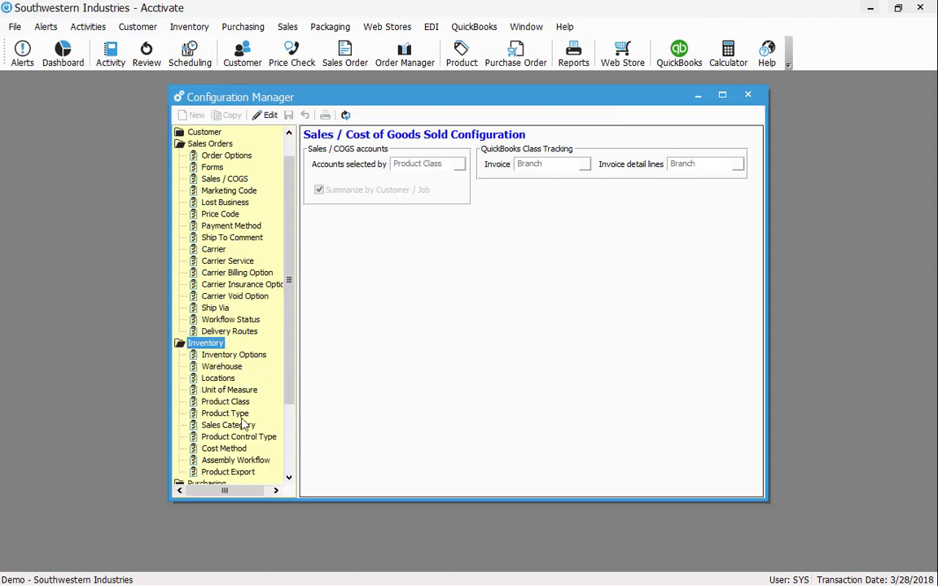
pyautogui.click(232, 401)
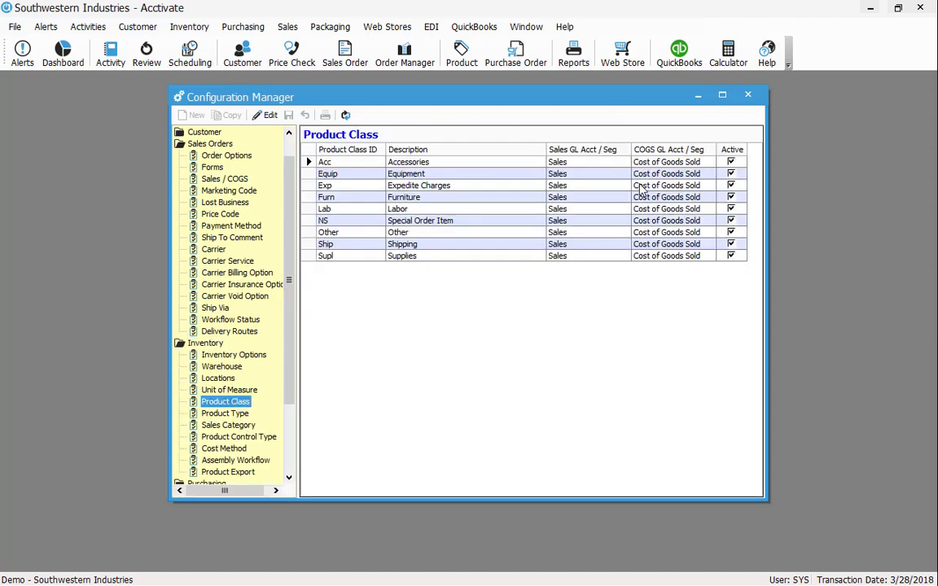
pyautogui.click(689, 244)
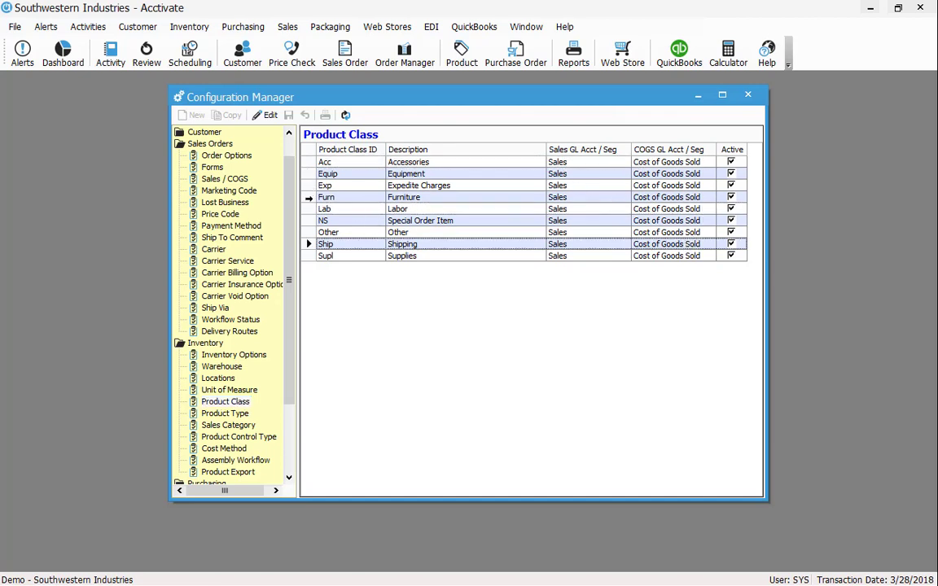
pyautogui.click(308, 198)
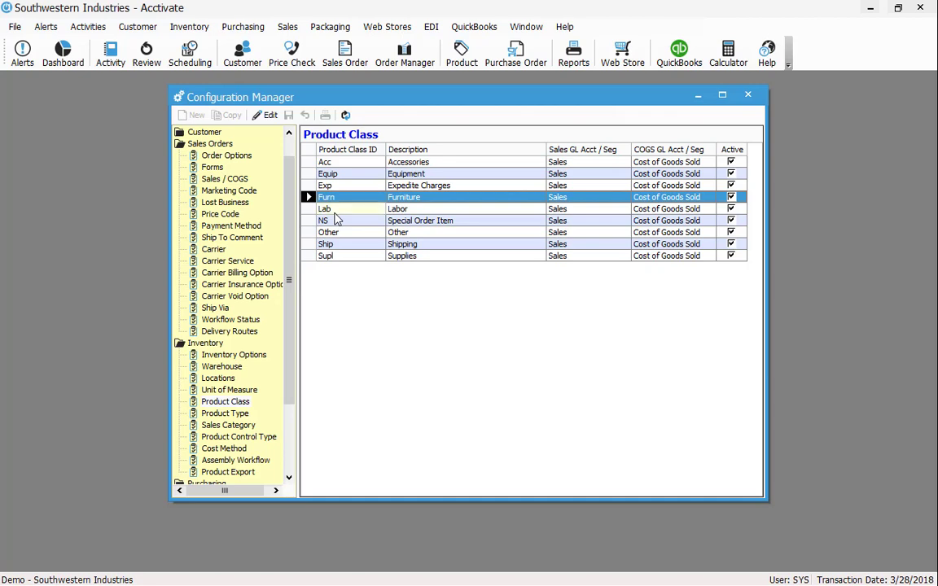
pyautogui.click(308, 173)
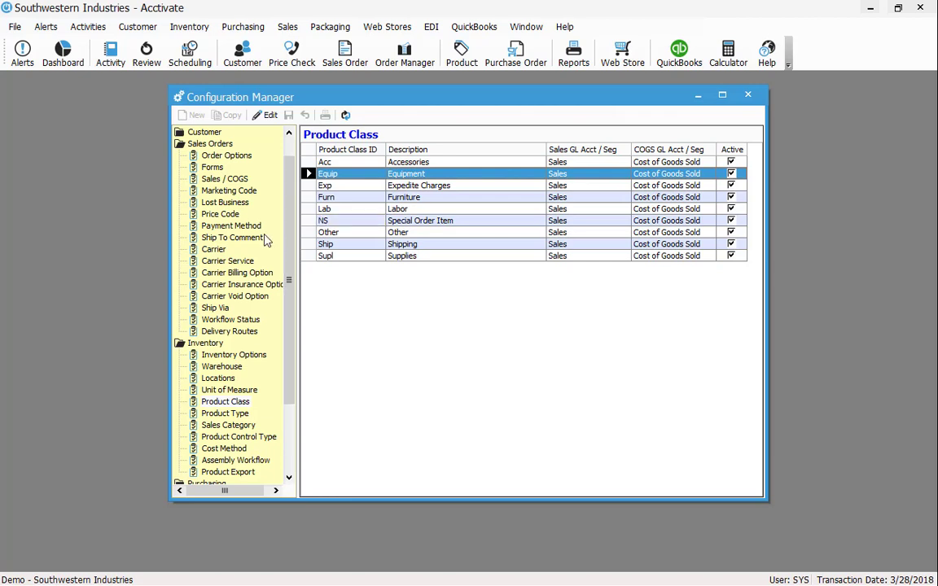
# Open the Branch configuration among the customer settings to review the Dallas branch's GL accounts
pyautogui.scroll(1, 287, 184)
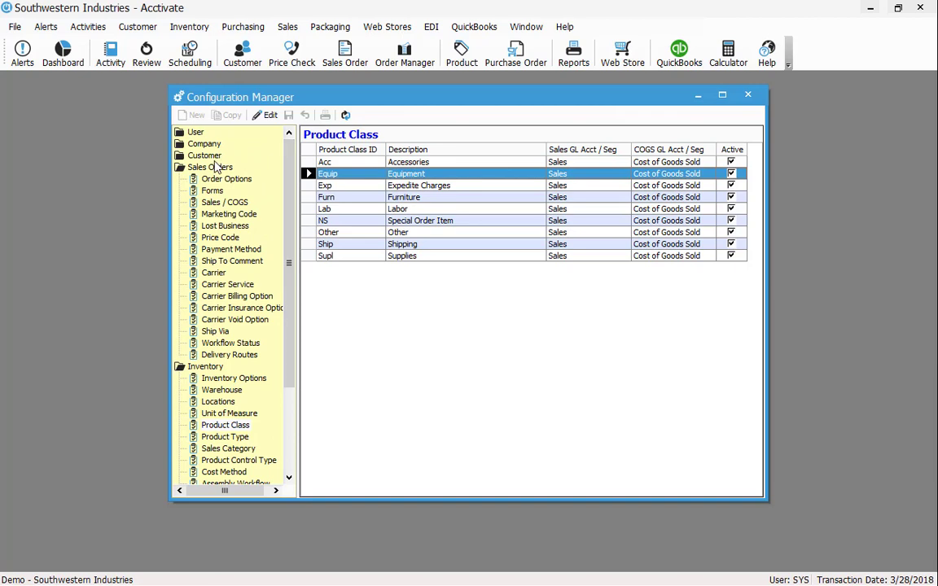
pyautogui.click(218, 157)
pyautogui.doubleClick(218, 157)
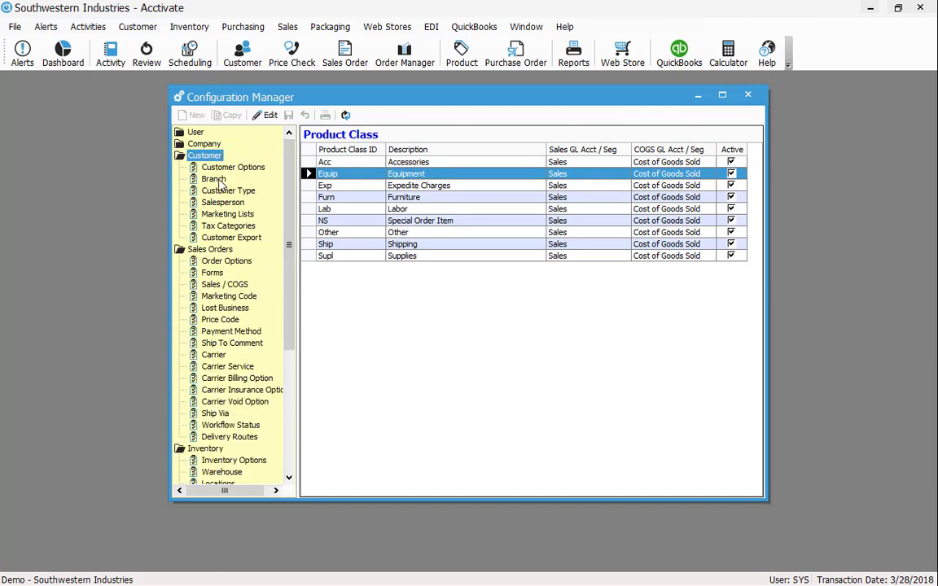
pyautogui.click(210, 178)
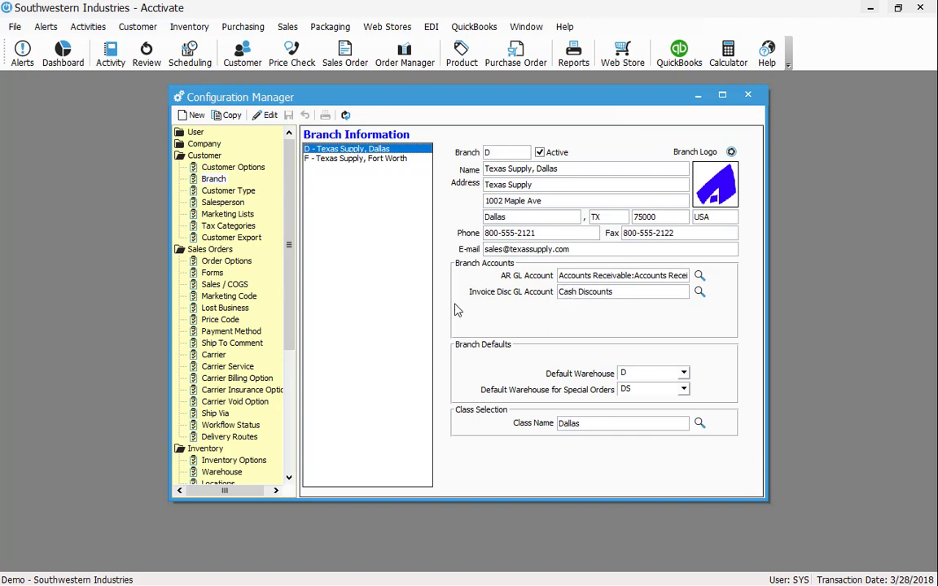
# Set the Sales / COGS accounts selection in the Sales Orders configuration to Branch and save it
pyautogui.click(228, 285)
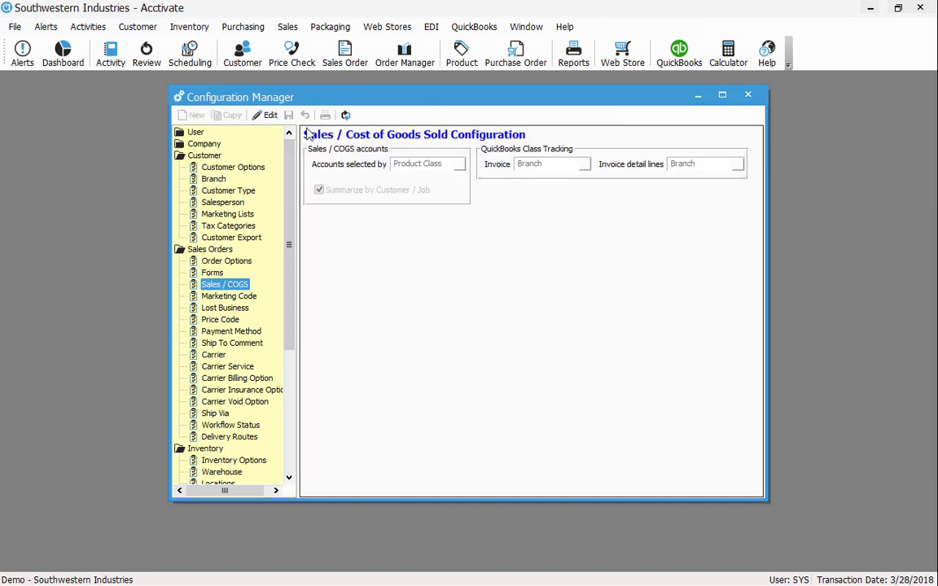
pyautogui.click(267, 116)
pyautogui.click(459, 164)
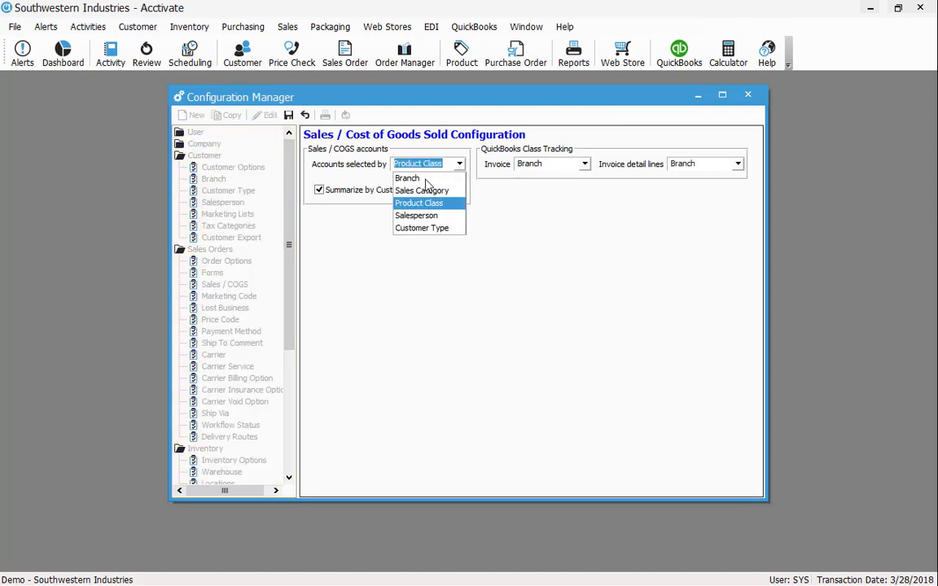
pyautogui.click(389, 177)
pyautogui.click(289, 116)
# Check the Dallas branch's Sales and COGS GL account fields, and open the inventory Product Class configuration
pyautogui.click(213, 179)
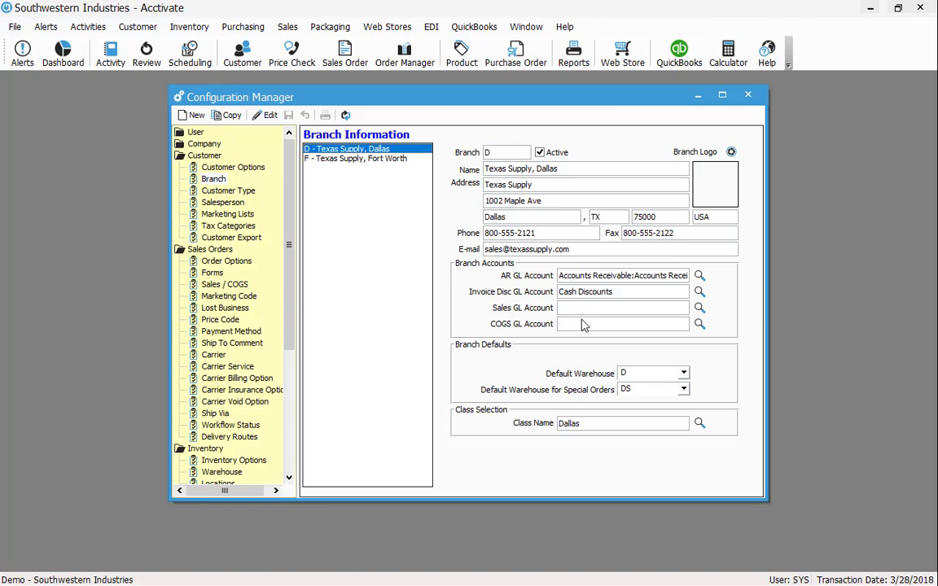
pyautogui.scroll(-4, 284, 237)
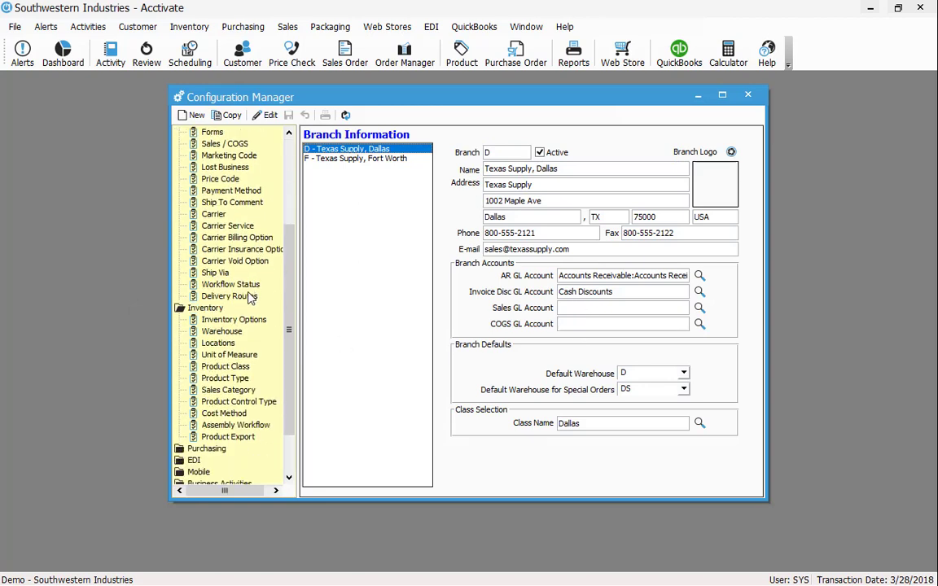
pyautogui.click(225, 368)
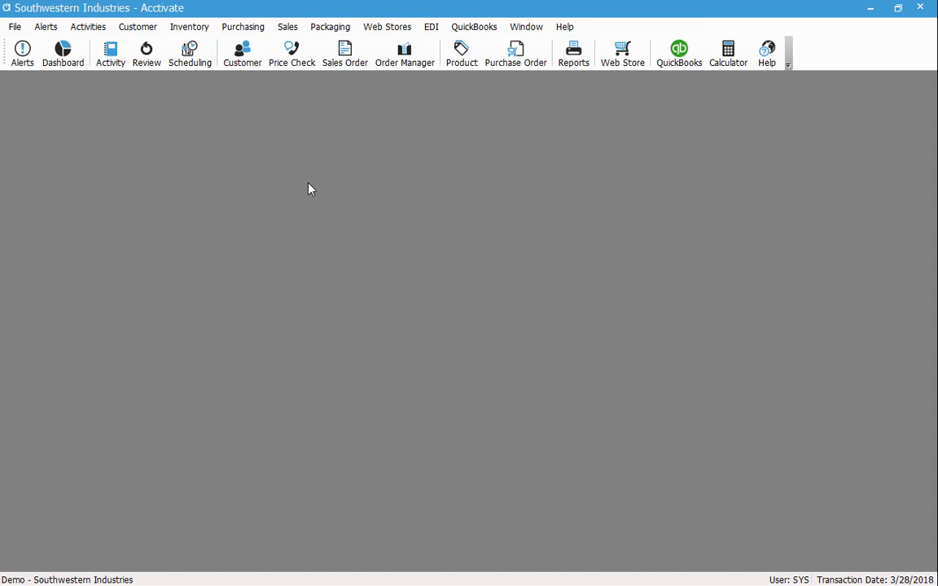
# Open the customer record for the individual listed just after Apex in the customer lookup
pyautogui.click(243, 53)
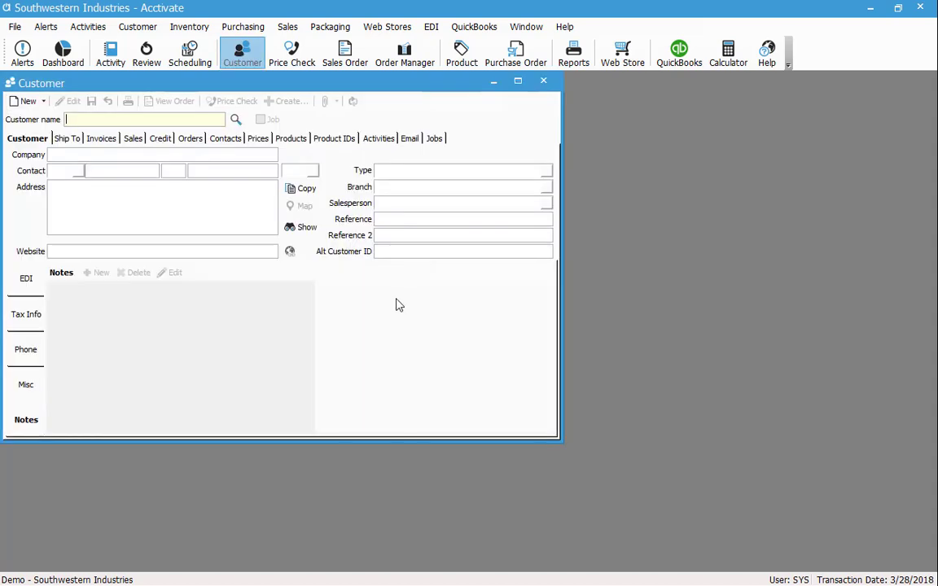
pyautogui.click(234, 121)
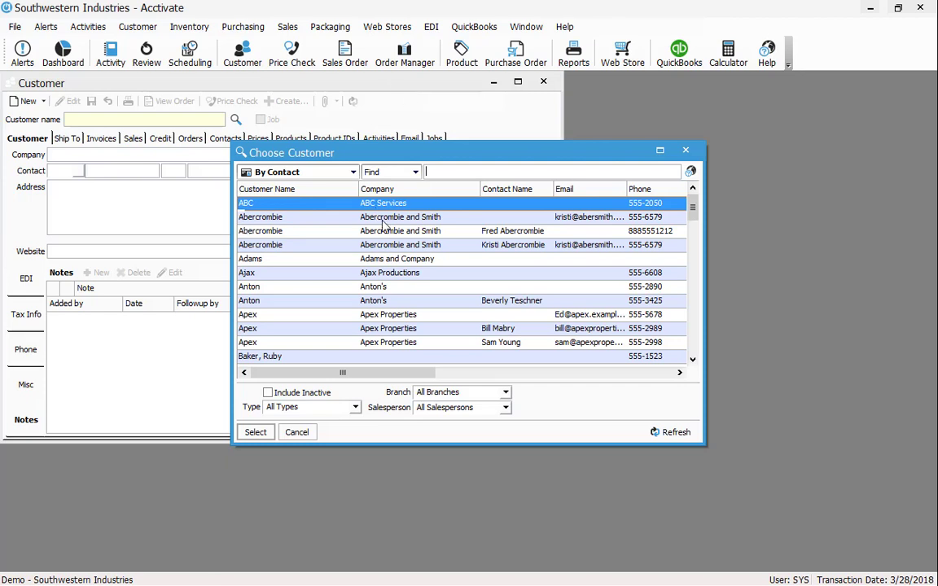
pyautogui.doubleClick(259, 356)
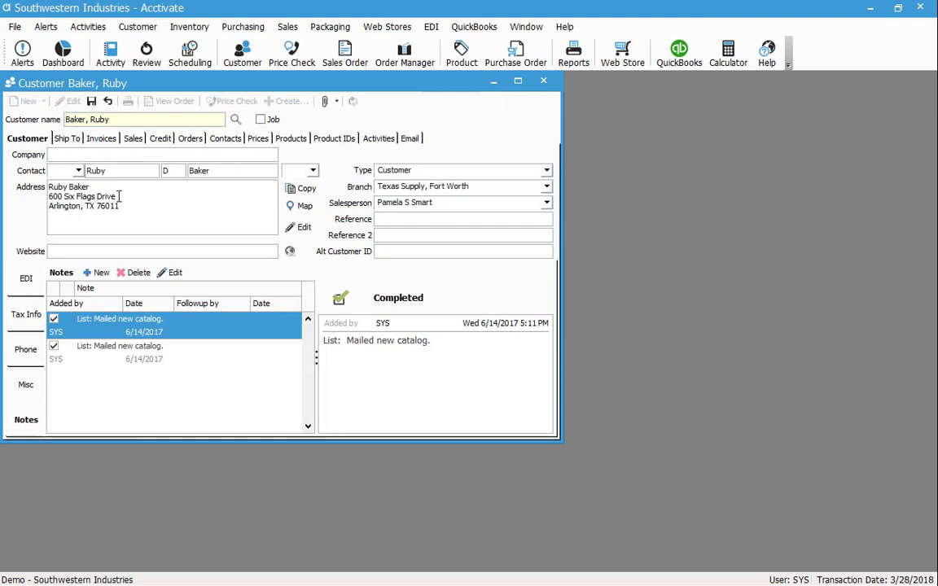
# Change the city and ZIP code in the customer's address and save the record
pyautogui.moveTo(119, 197); pyautogui.dragTo(35, 197)
pyautogui.click(81, 208)
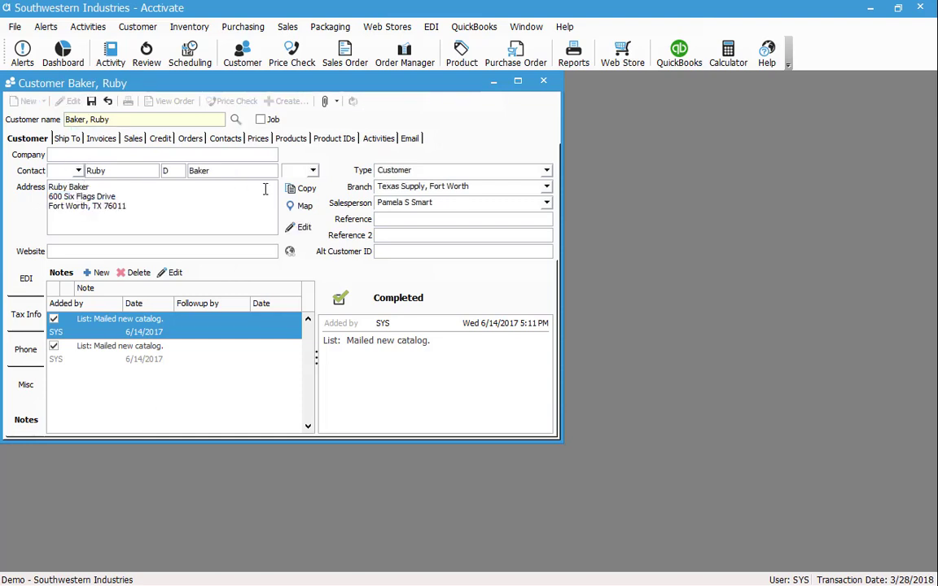
pyautogui.moveTo(265, 189); pyautogui.dragTo(173, 202)
pyautogui.click(169, 205)
pyautogui.press('BackSpace')
pyautogui.press('BackSpace')
pyautogui.write('26')
pyautogui.click(91, 101)
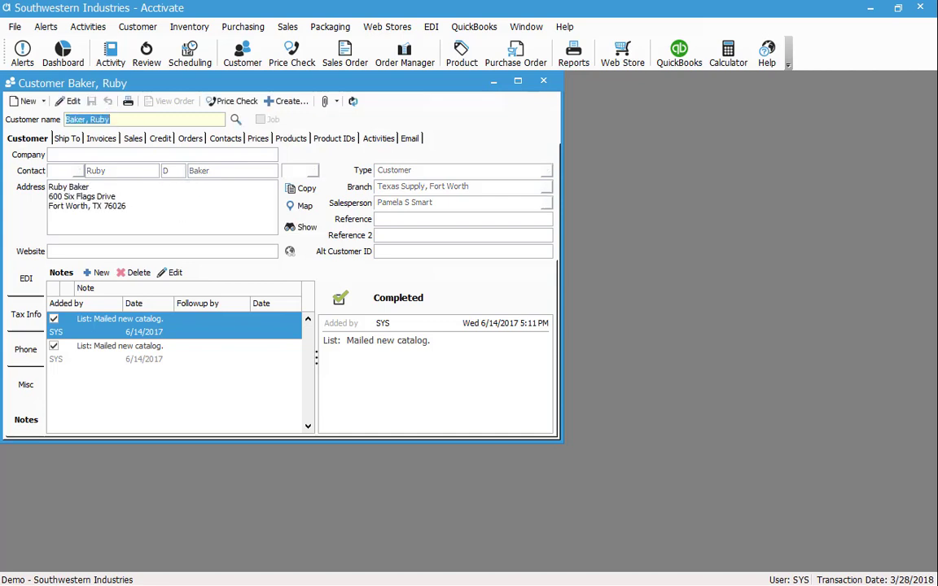
# Highlight the edited city line of the customer's address and start the synchronization with QuickBooks
pyautogui.moveTo(172, 211); pyautogui.dragTo(25, 202)
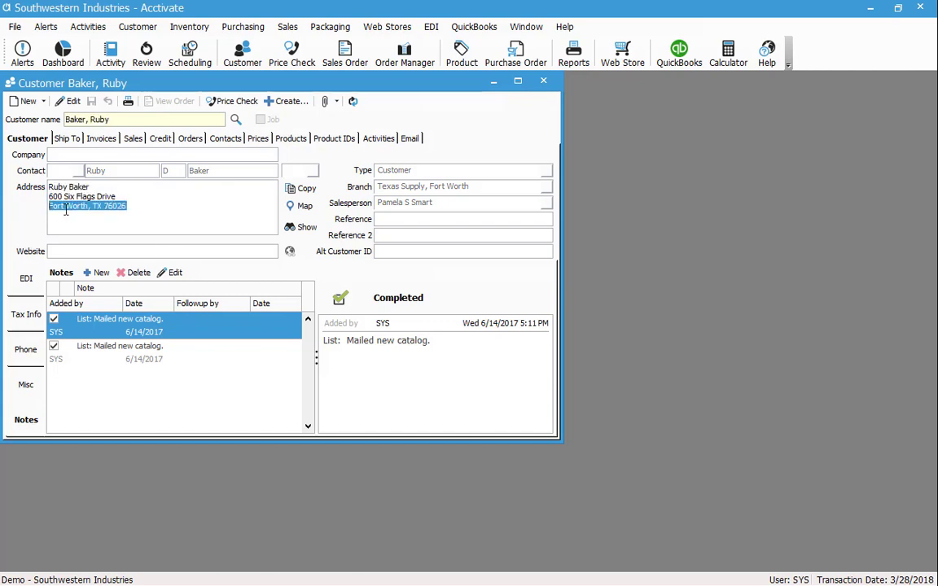
pyautogui.click(474, 26)
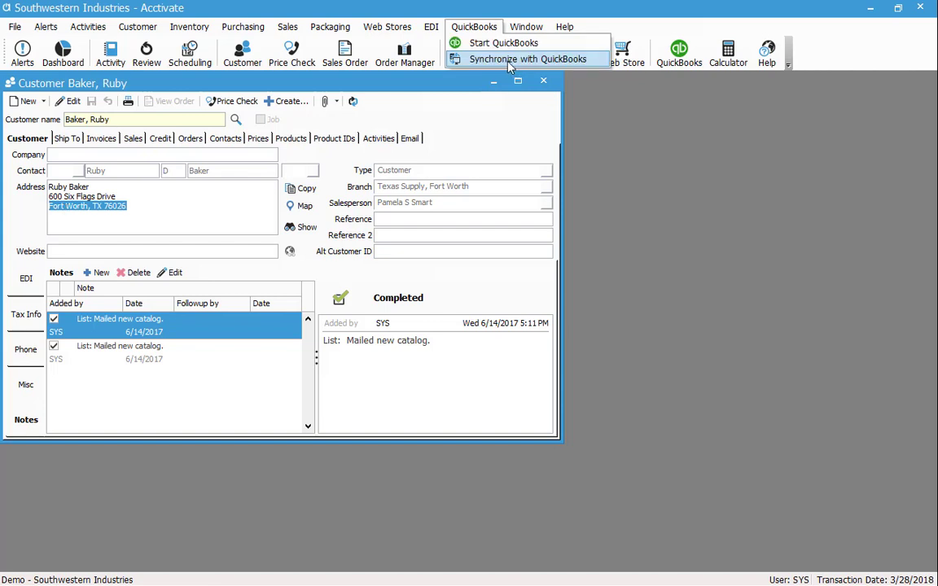
pyautogui.click(512, 59)
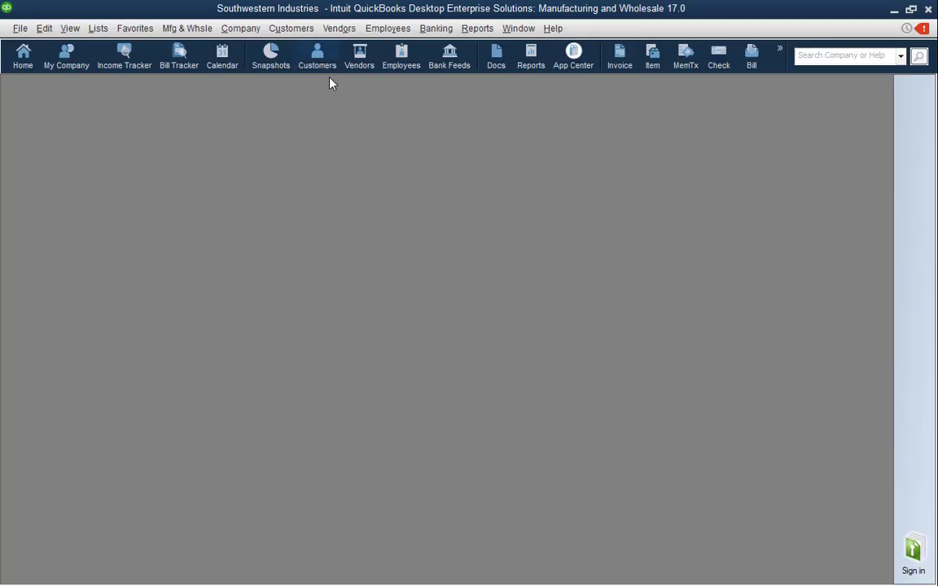
# Switch to QuickBooks and check the same customer's billing address, leaving the record without changes
pyautogui.hotkey('ctrl', 'j')
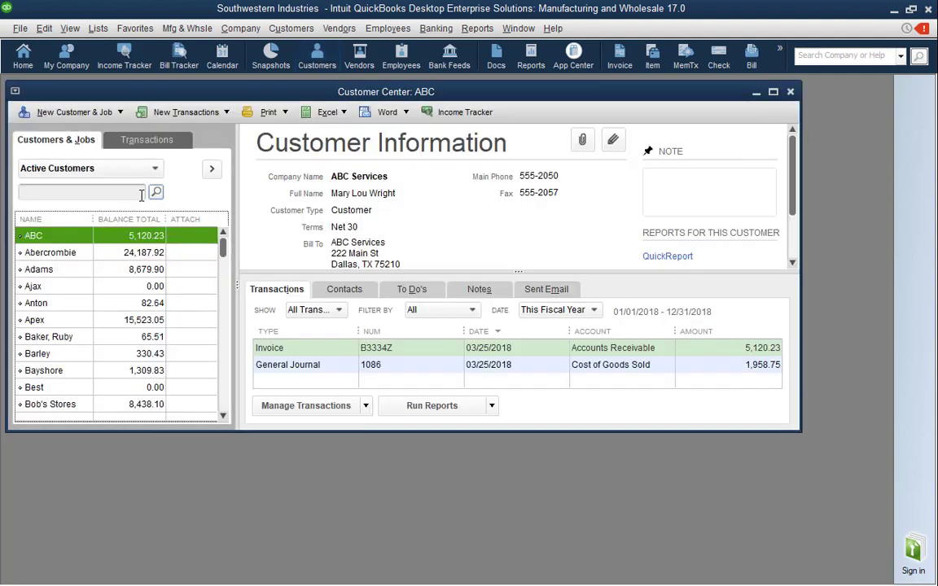
pyautogui.doubleClick(43, 337)
pyautogui.moveTo(306, 370); pyautogui.dragTo(214, 374)
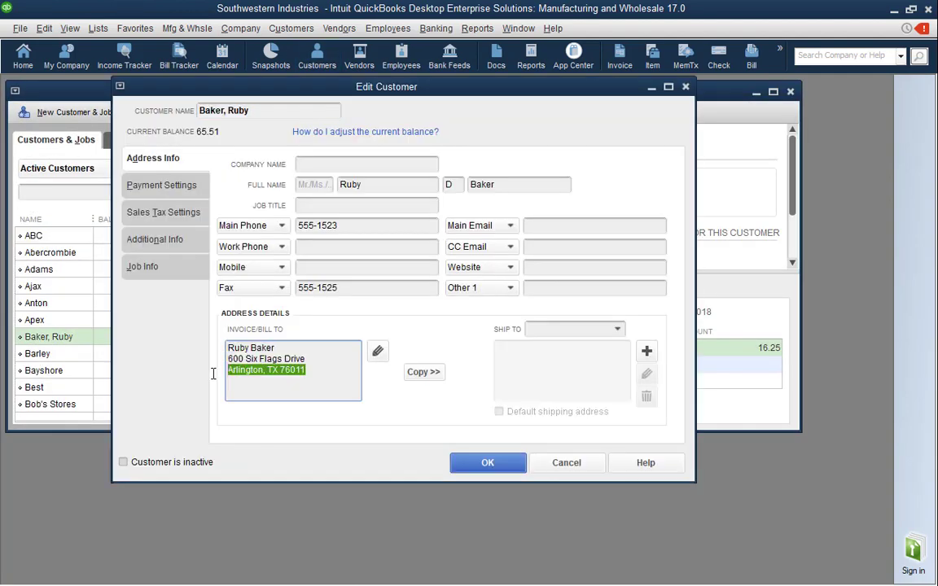
pyautogui.click(598, 463)
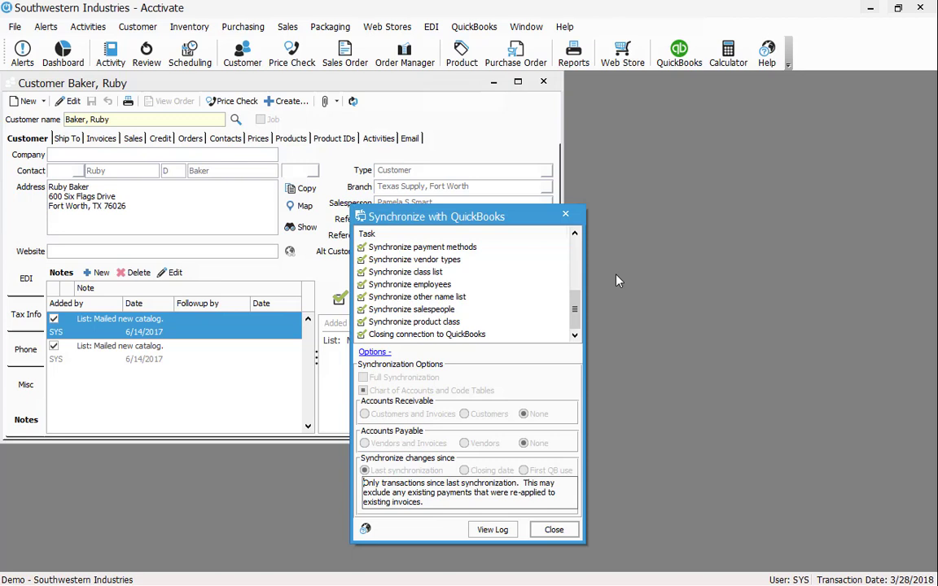
# Close the finished synchronization in Acctivate and compare the customer's address there with the billing address in QuickBooks
pyautogui.click(559, 531)
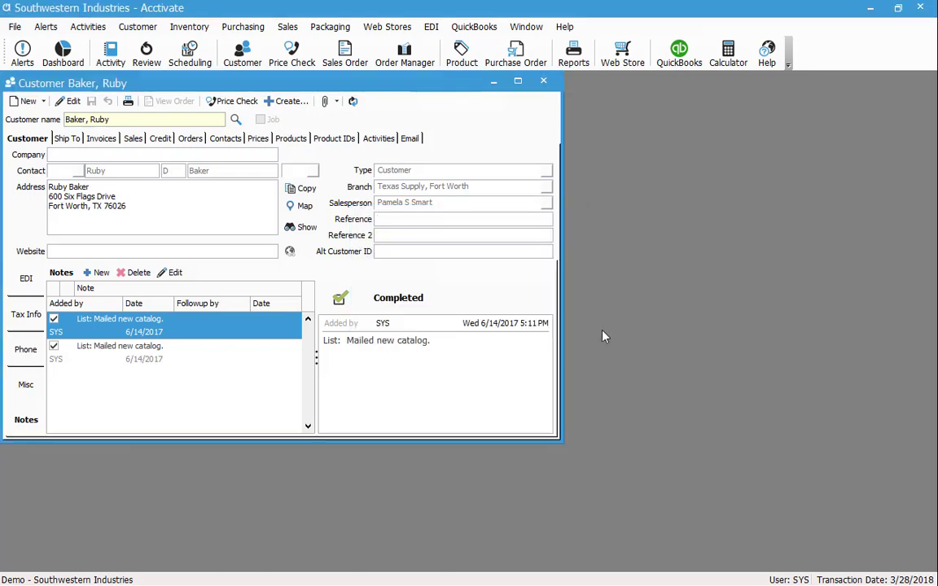
pyautogui.moveTo(145, 207); pyautogui.dragTo(48, 206)
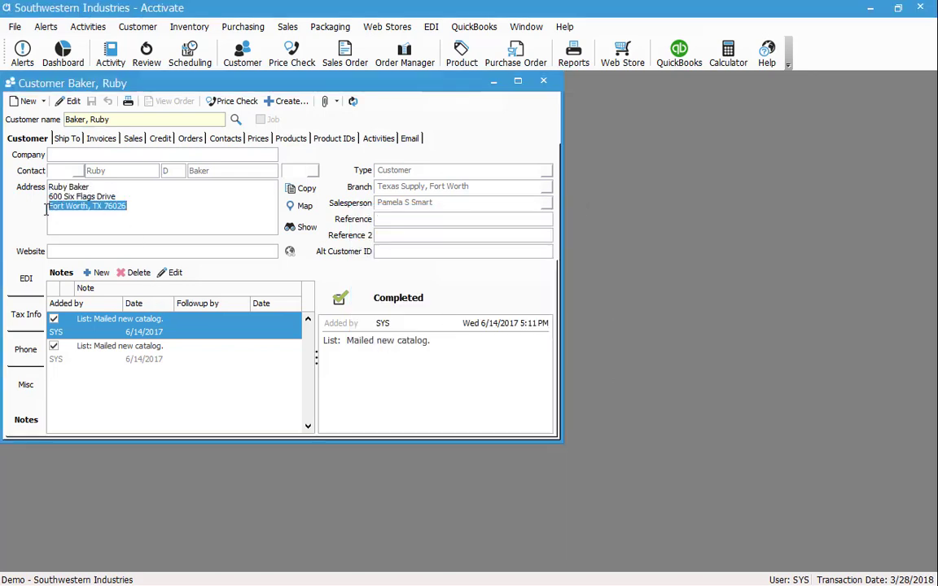
pyautogui.click(180, 231)
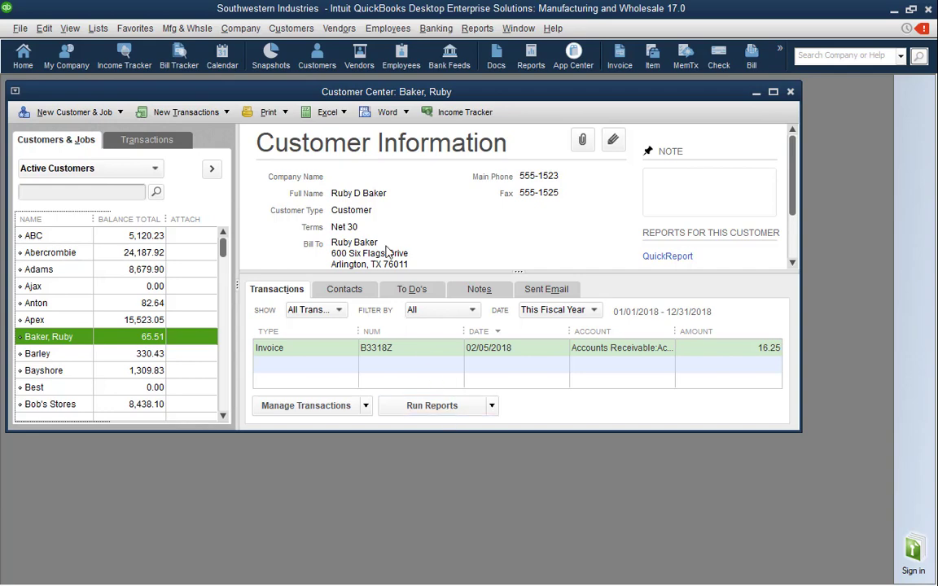
pyautogui.doubleClick(104, 346)
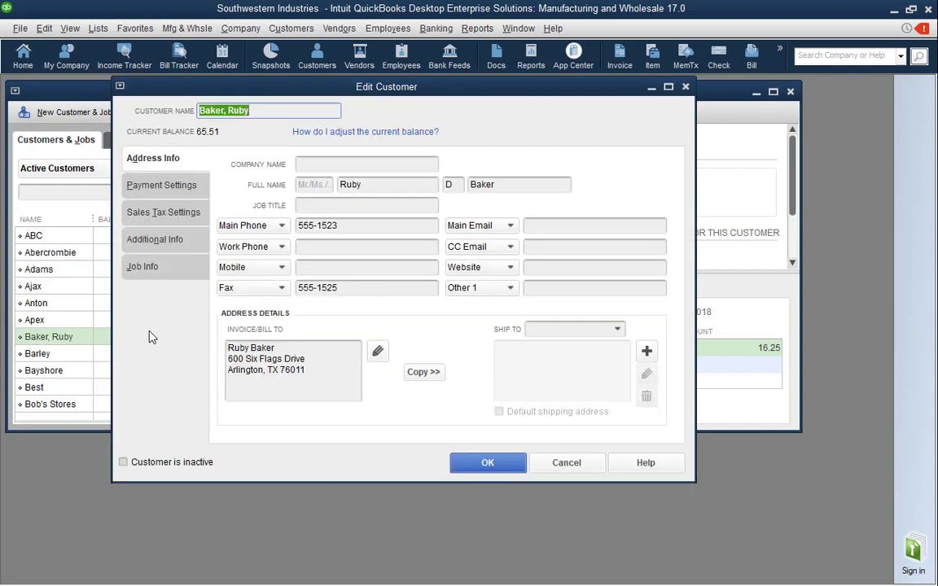
pyautogui.press('Escape')
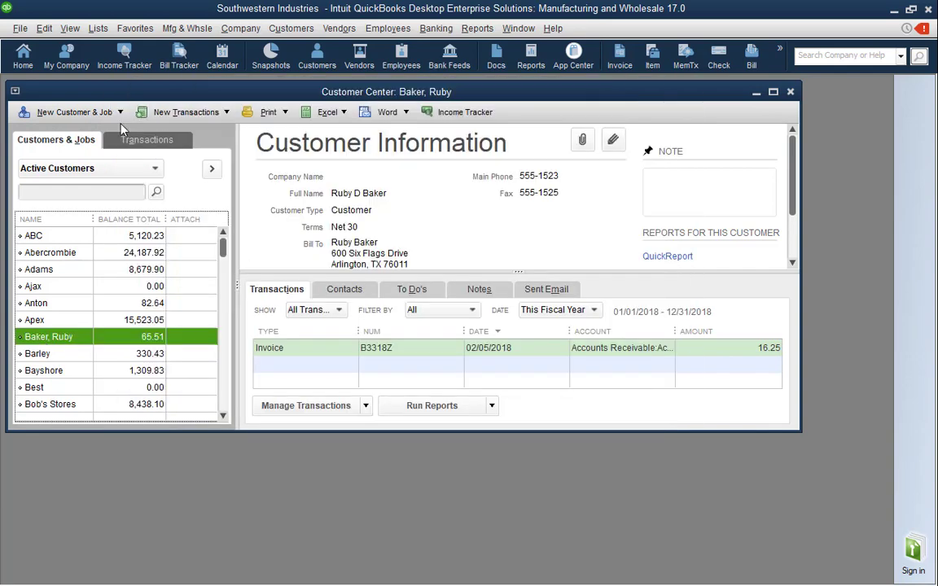
# Replace the street line of the customer's billing address in QuickBooks and save the record
pyautogui.doubleClick(78, 344)
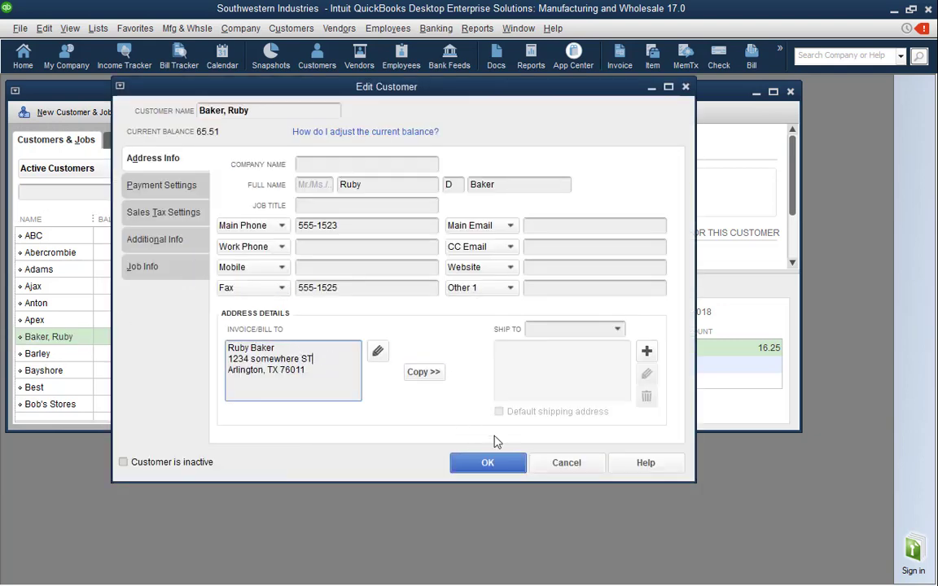
pyautogui.click(487, 464)
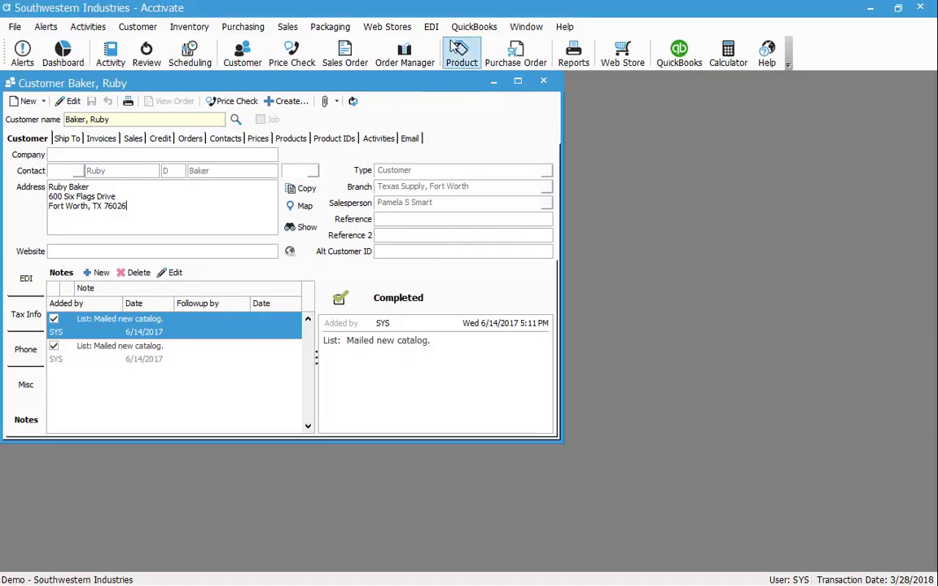
# Switch to Acctivate, synchronize with QuickBooks, and check the street and city lines of the customer's address
pyautogui.click(474, 26)
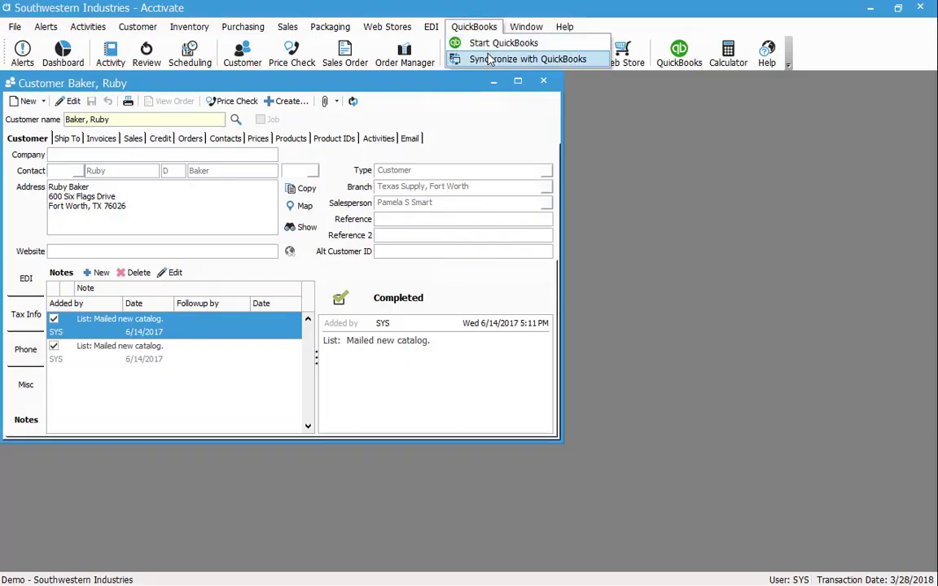
pyautogui.click(488, 59)
pyautogui.click(366, 353)
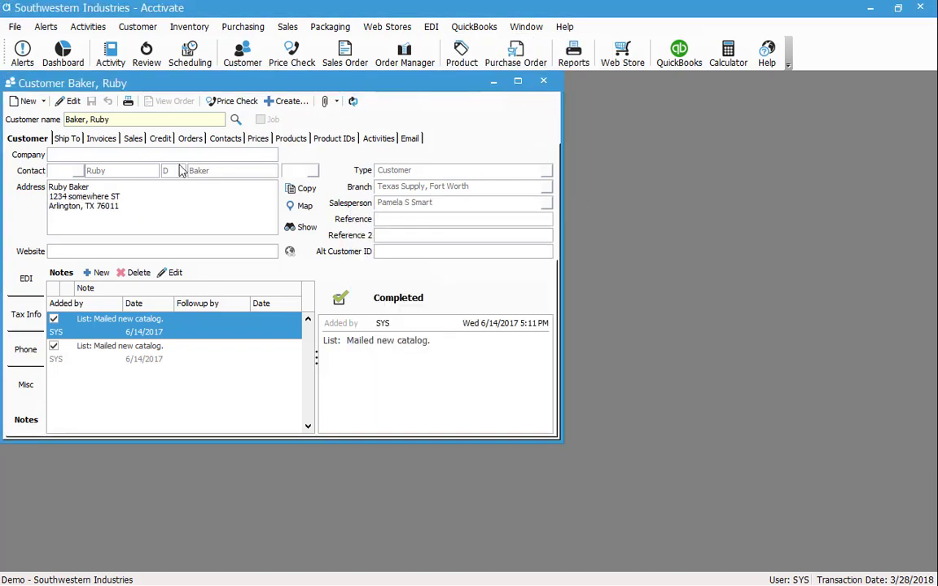
pyautogui.moveTo(122, 206); pyautogui.dragTo(45, 195)
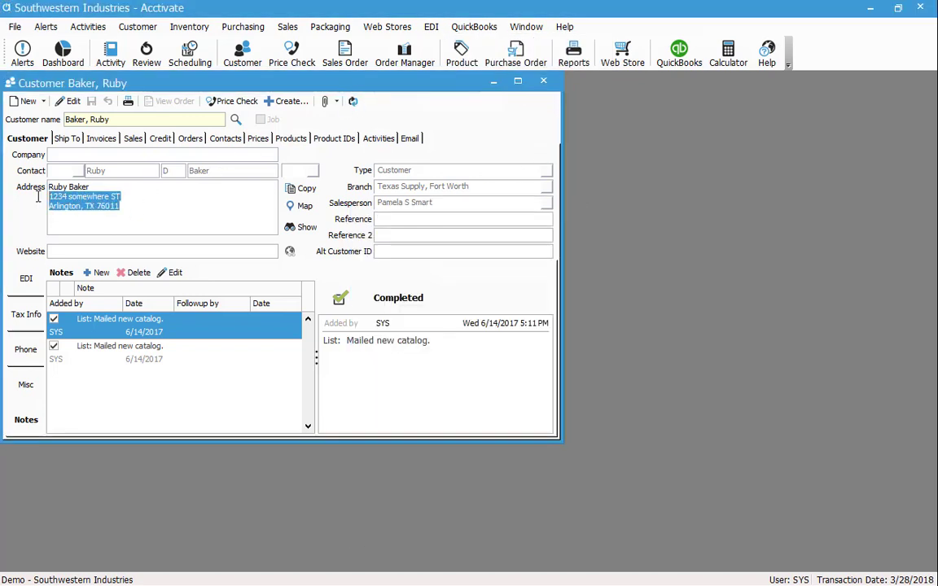
pyautogui.click(64, 196)
pyautogui.tripleClick(63, 196)
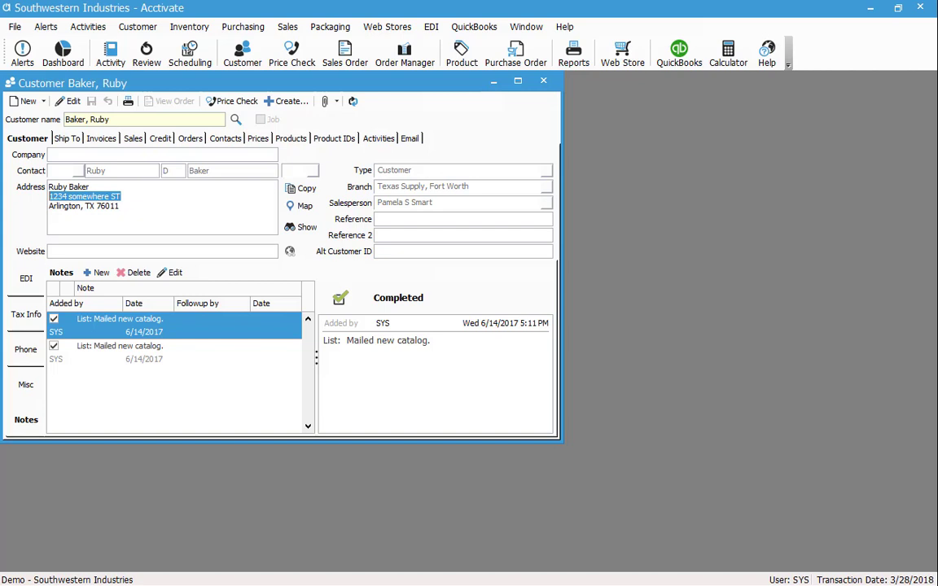
# List the customer's invoices and open the one dated 12/6/2017
pyautogui.click(101, 139)
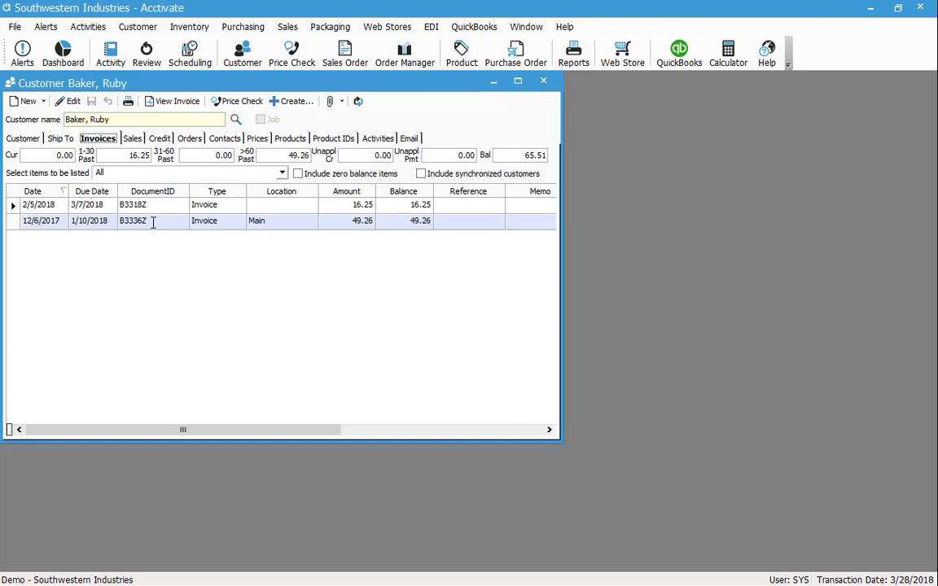
pyautogui.click(152, 221)
pyautogui.click(150, 221)
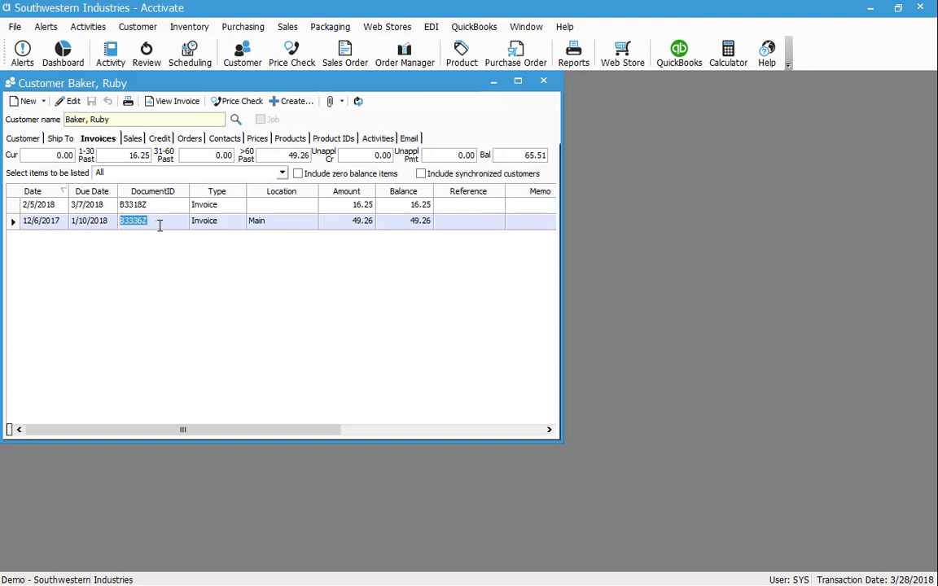
pyautogui.click(149, 221)
pyautogui.press('Return')
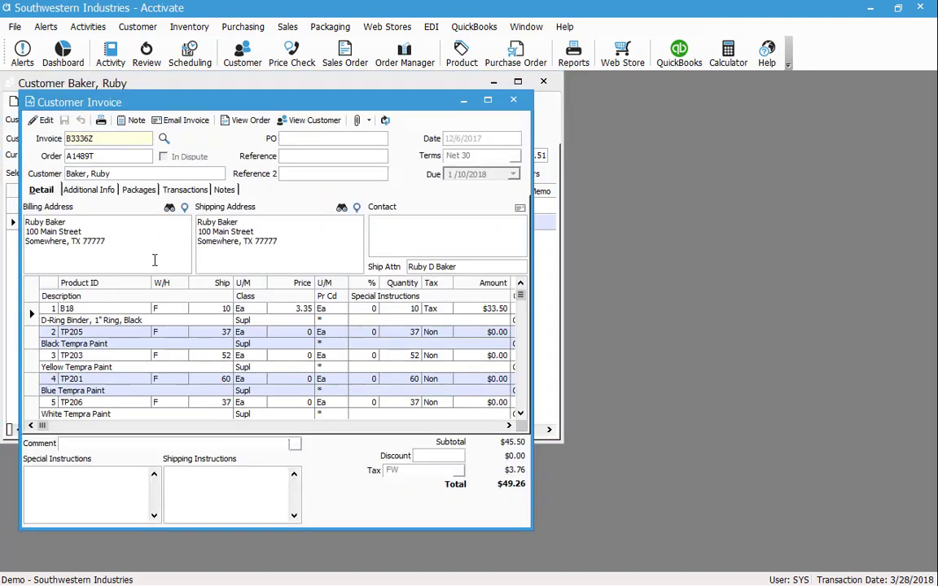
# Review the product lines of the 12/6/2017 invoice, from the D-Ring Binder through the Tempra Paint items
pyautogui.click(31, 313)
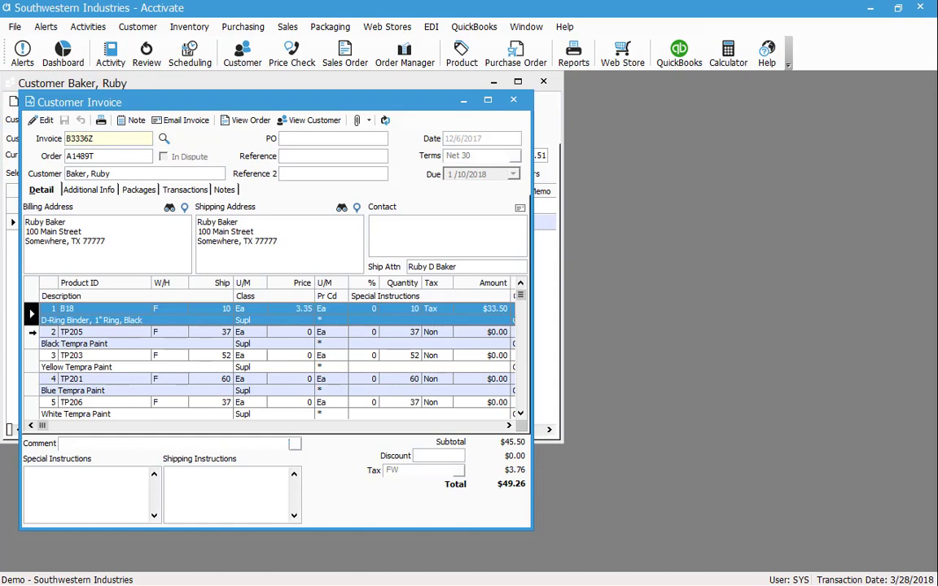
pyautogui.press('Down')
pyautogui.press('Down')
pyautogui.press('Down')
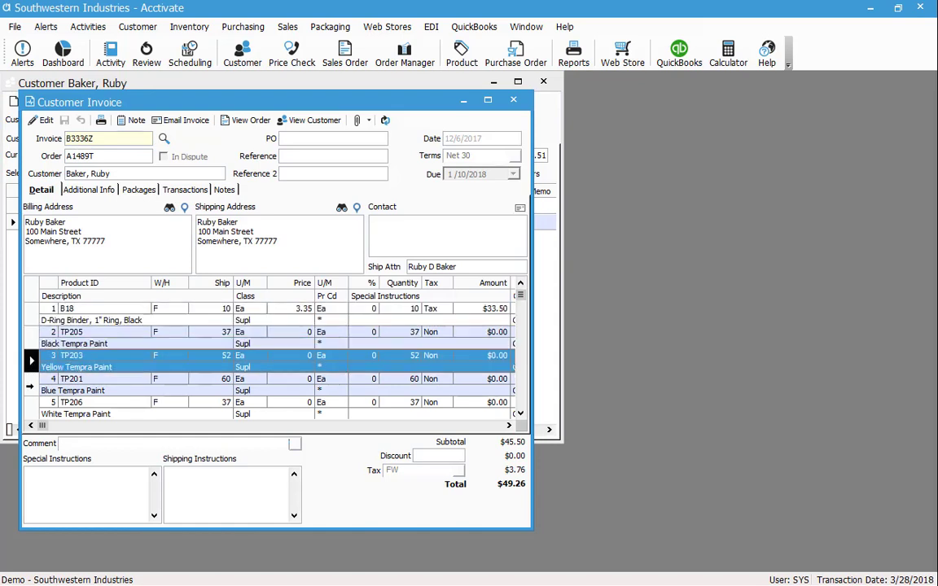
pyautogui.click(31, 316)
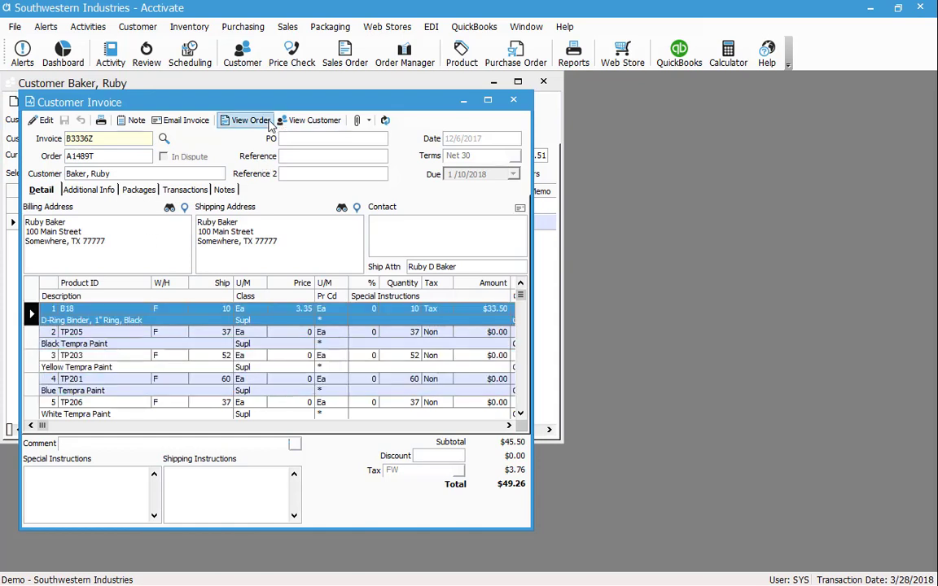
# View the sales order linked to the invoice, and close both the order and the invoice
pyautogui.click(249, 120)
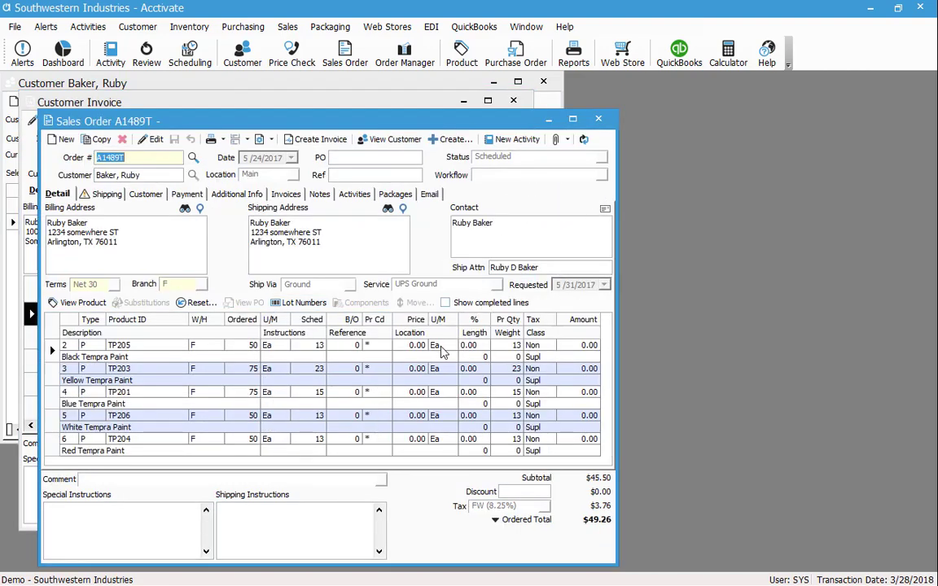
pyautogui.click(598, 119)
pyautogui.click(513, 100)
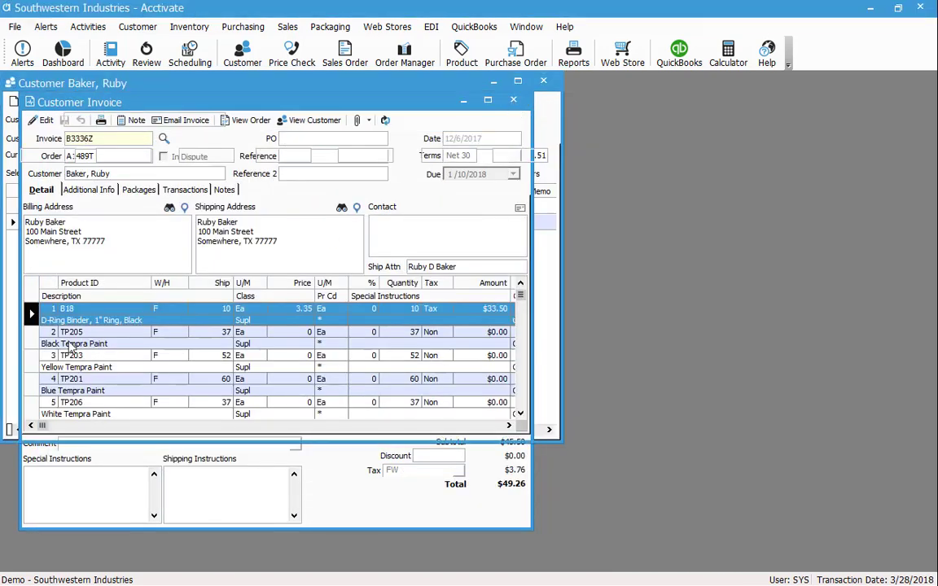
# Open the customer's 2/5/2018 invoice, examine its Equip line, and close it
pyautogui.click(137, 205)
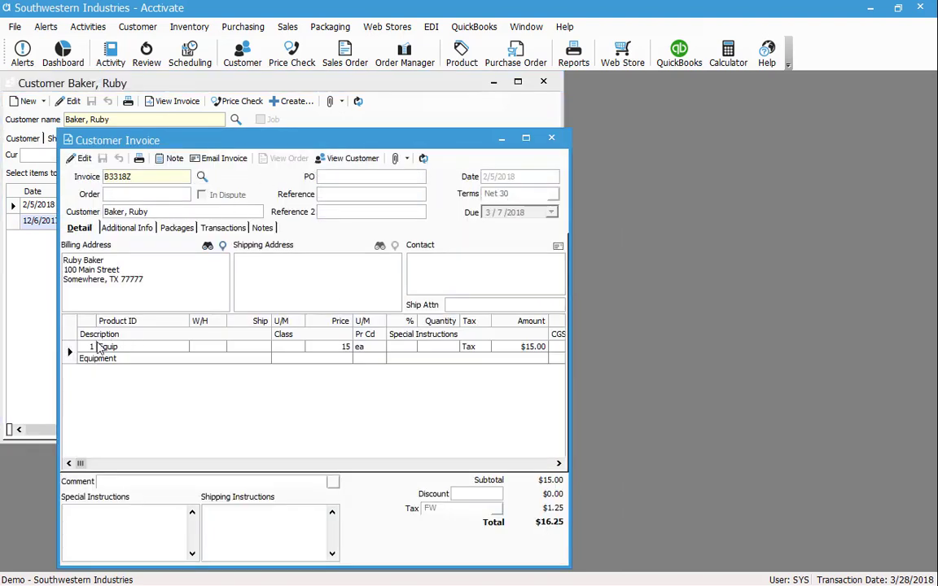
pyautogui.click(127, 350)
pyautogui.click(70, 351)
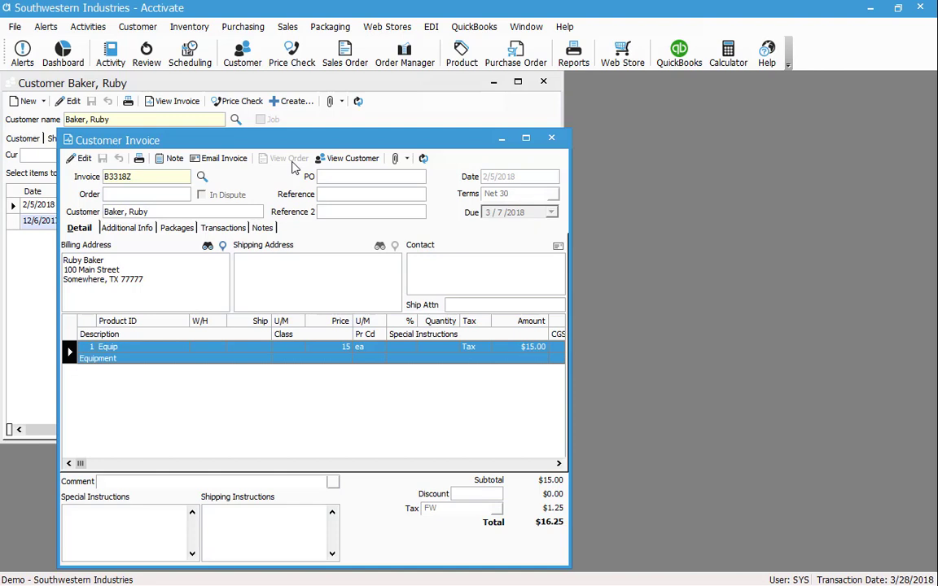
pyautogui.press('Escape')
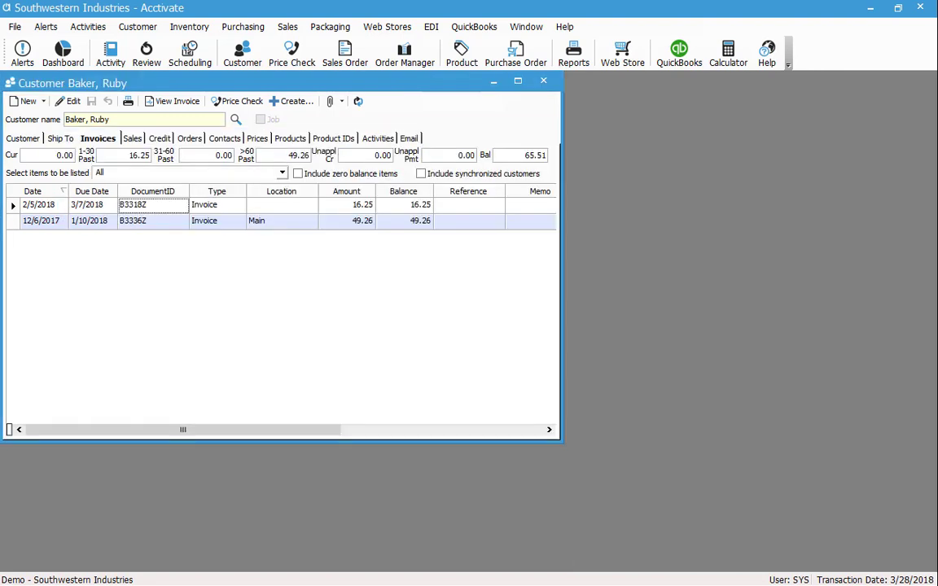
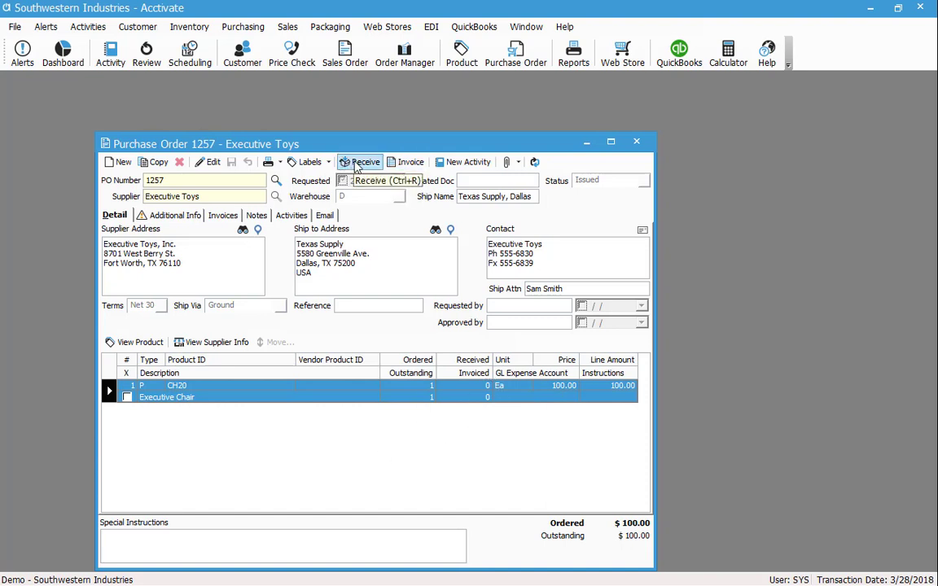
# Receive the Executive Chair on the Executive Toys purchase order, post the receipt for 1 at 100.00, and close the QuickBooks synchronization
pyautogui.click(360, 163)
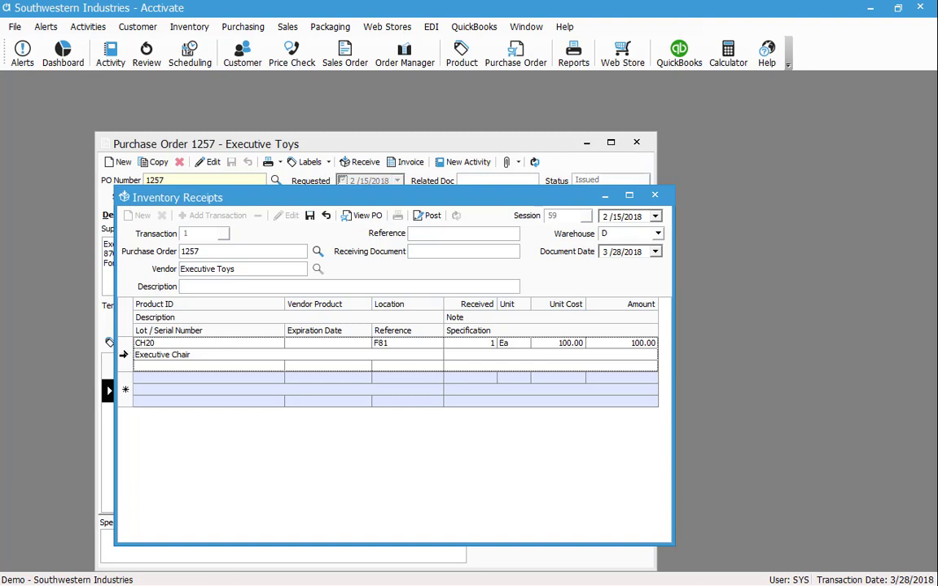
pyautogui.click(435, 220)
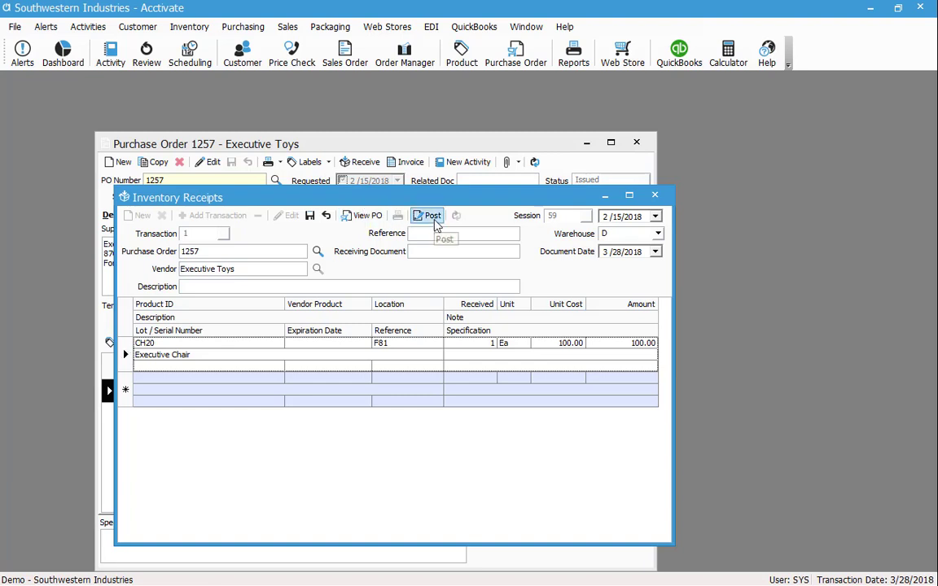
pyautogui.click(436, 218)
pyautogui.click(465, 355)
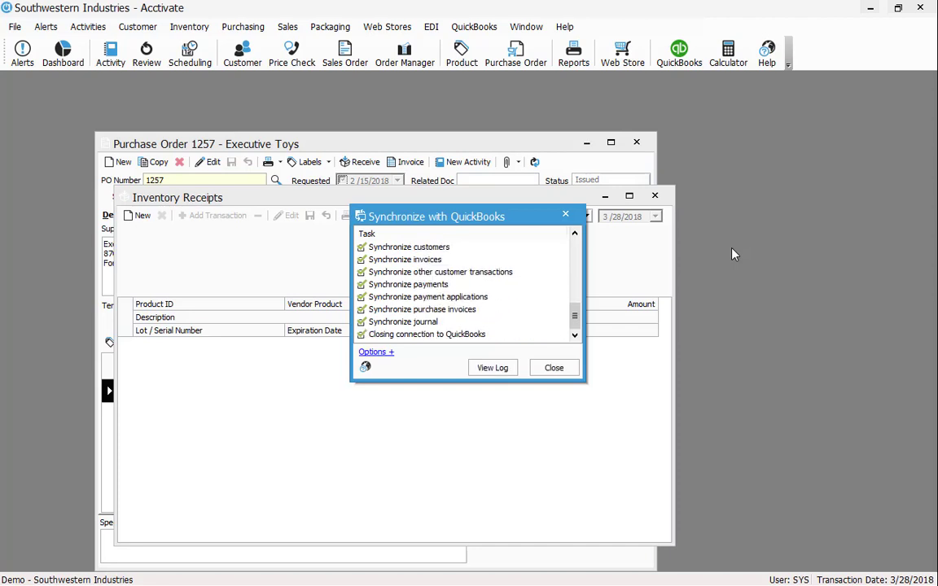
pyautogui.press('Escape')
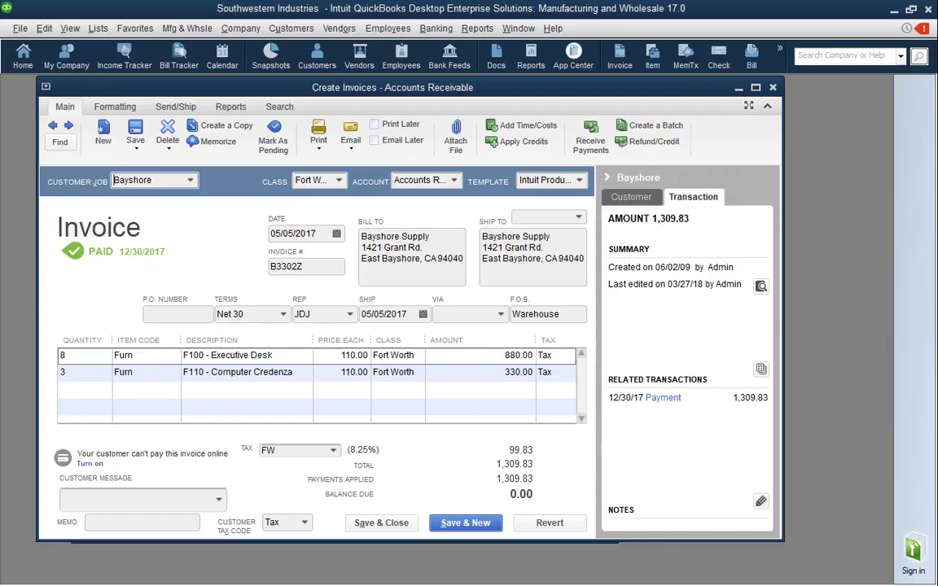
# Switch to QuickBooks, close the open invoice, and open the Accrued Purchase Receipts register from the chart of accounts
pyautogui.press('Escape')
pyautogui.click(226, 28)
pyautogui.click(276, 295)
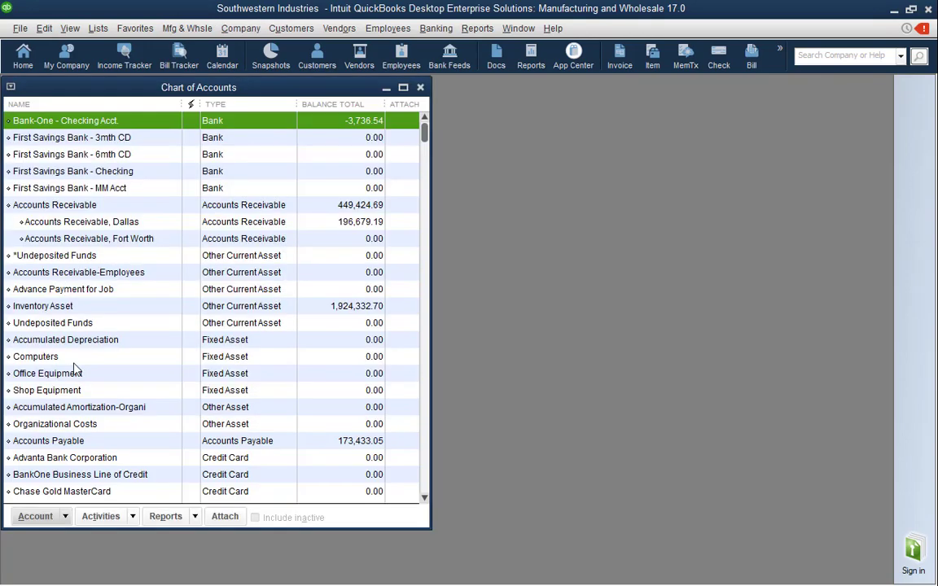
pyautogui.scroll(-4, 74, 326)
pyautogui.click(130, 408)
pyautogui.hotkey('ctrl', 'r')
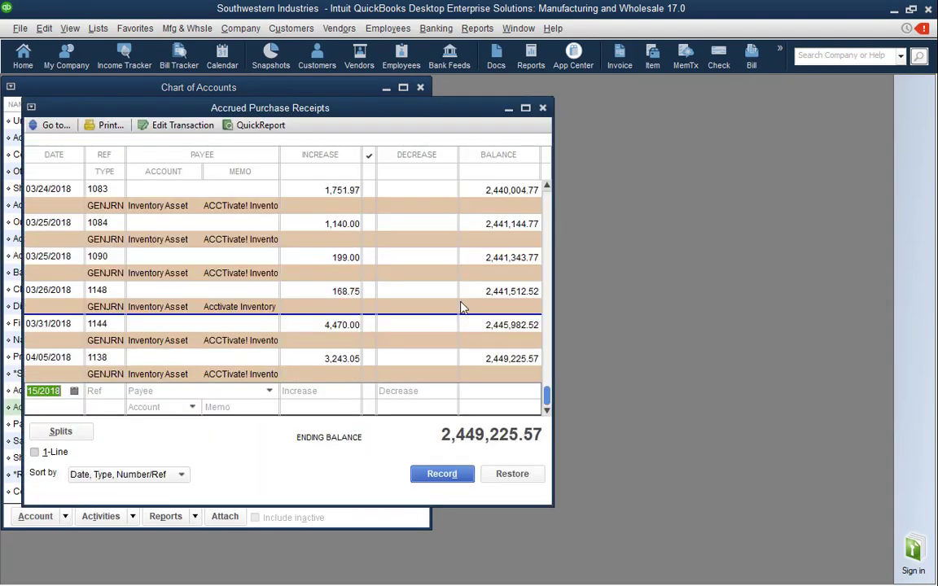
# Examine the 02/01/2018 general journal entry in the register, including its Inventory Asset offset account
pyautogui.scroll(5, 118, 324)
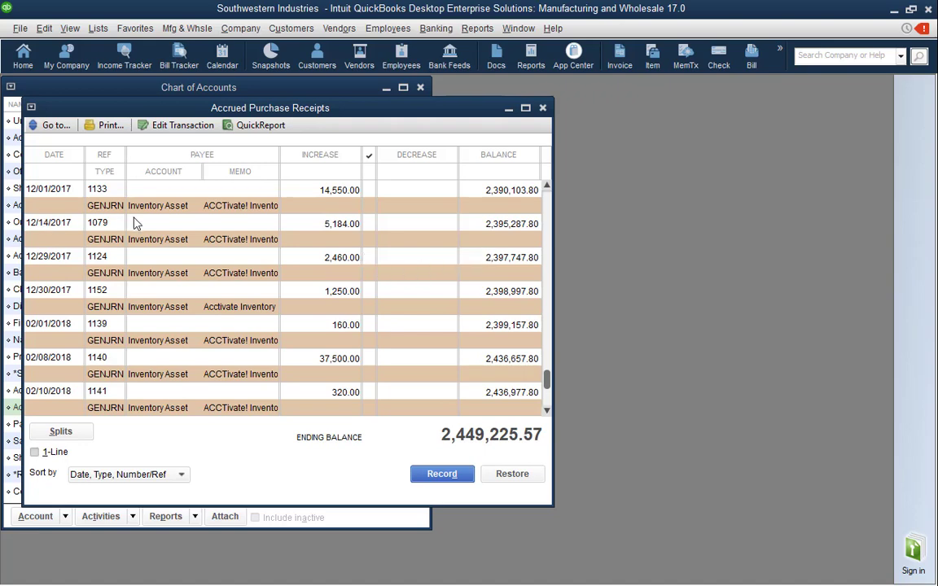
pyautogui.click(352, 326)
pyautogui.moveTo(186, 339); pyautogui.dragTo(126, 342)
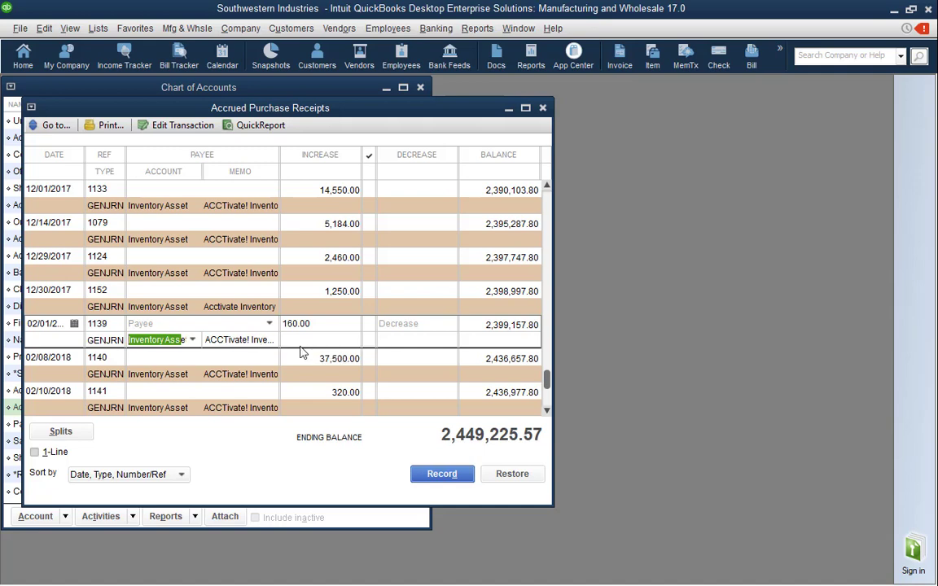
pyautogui.moveTo(345, 107); pyautogui.dragTo(322, 125)
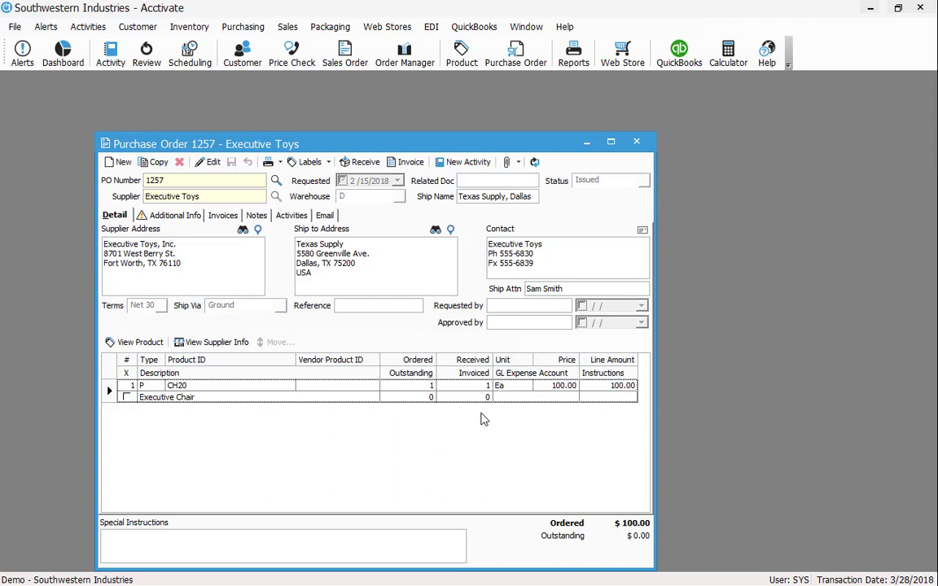
# Switch to Acctivate, start a purchase invoice from the Executive Toys order, and set the Executive Chair's approved price to 110.00
pyautogui.click(396, 163)
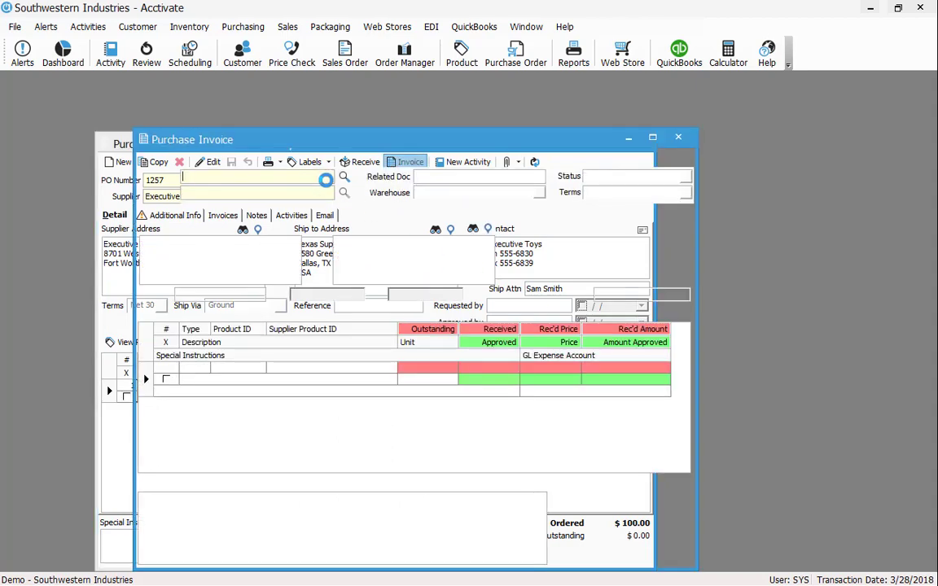
pyautogui.moveTo(377, 143); pyautogui.dragTo(260, 106)
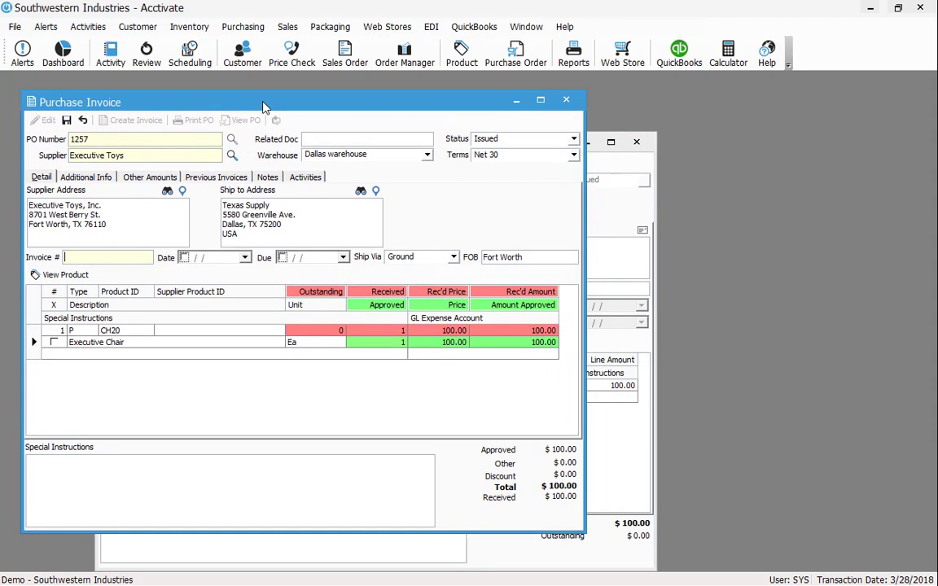
pyautogui.click(444, 343)
pyautogui.write('110')
pyautogui.press('Tab')
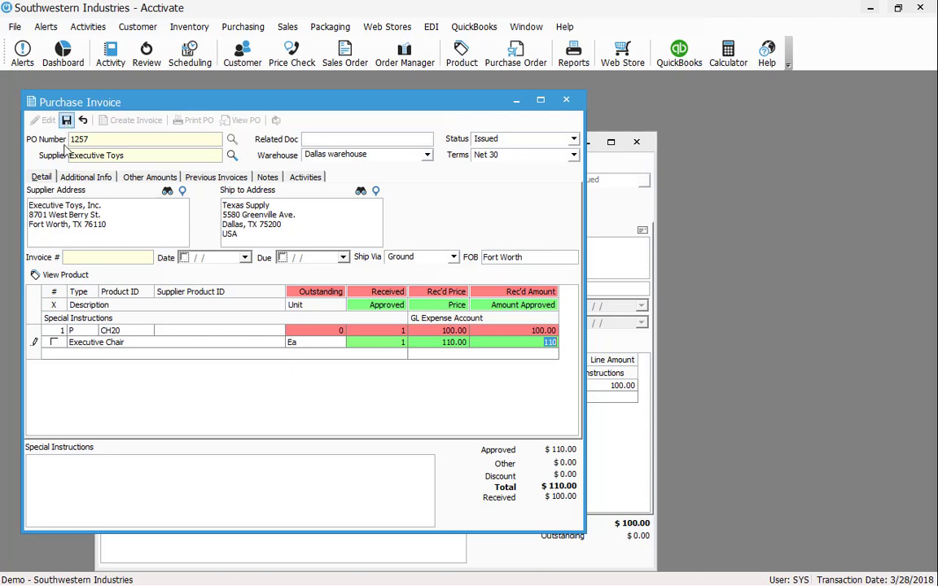
# Enter invoice number BILL 3-28-18, save and create the purchase invoice, and accept changing the receipt's unit cost to 110.00
pyautogui.click(88, 260)
pyautogui.write('BILL 3-28-18')
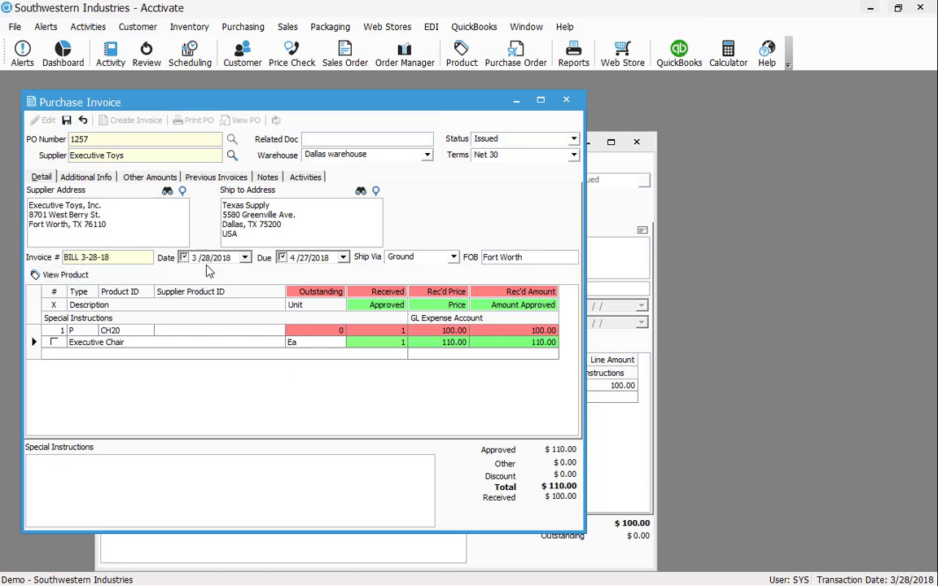
pyautogui.click(429, 344)
pyautogui.hotkey('ctrl', 's')
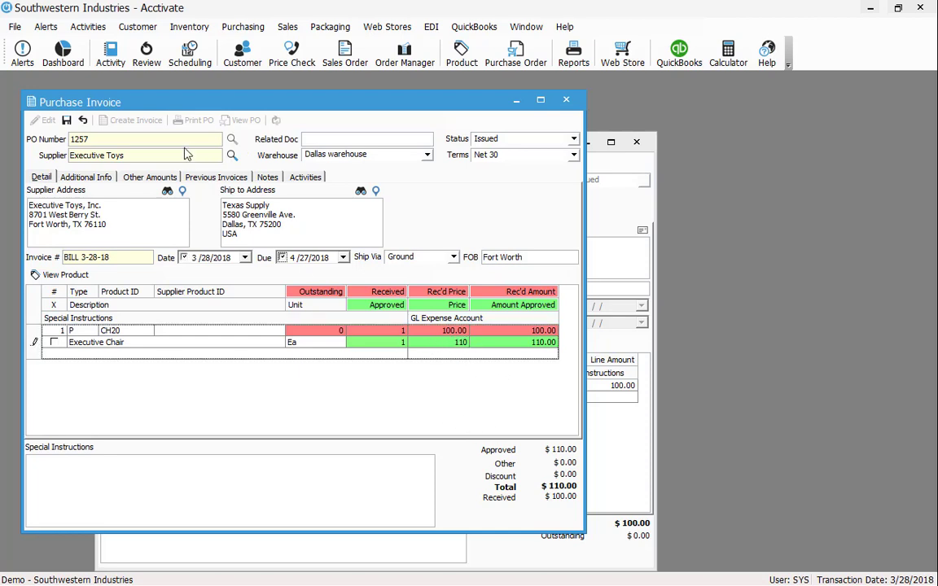
pyautogui.click(138, 119)
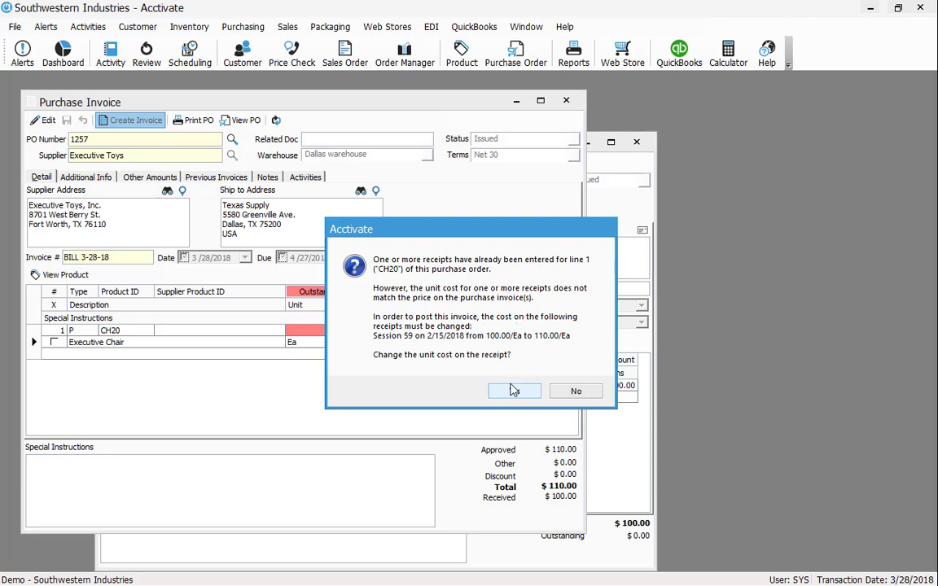
pyautogui.click(514, 392)
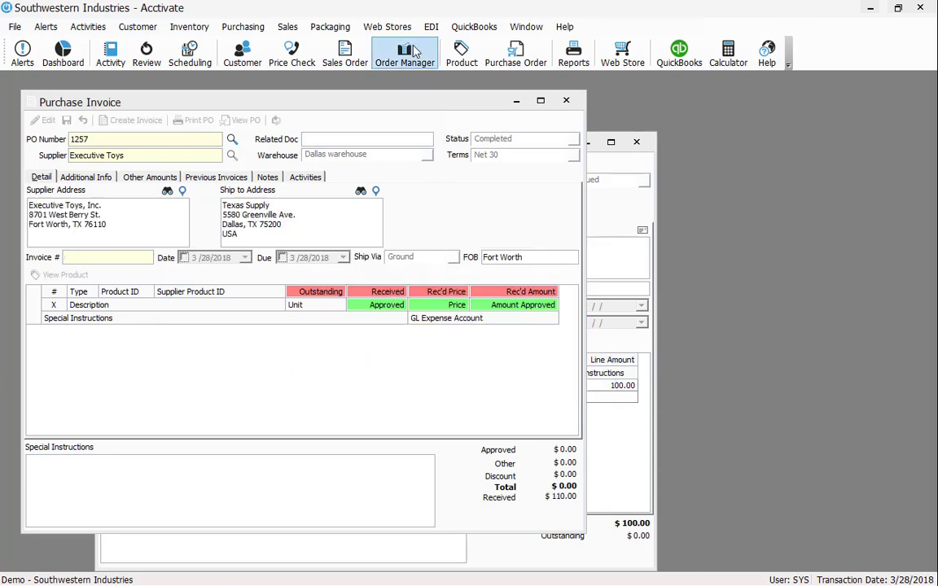
# Synchronize the new purchase invoice from Acctivate with QuickBooks
pyautogui.click(474, 26)
pyautogui.click(468, 44)
pyautogui.click(489, 368)
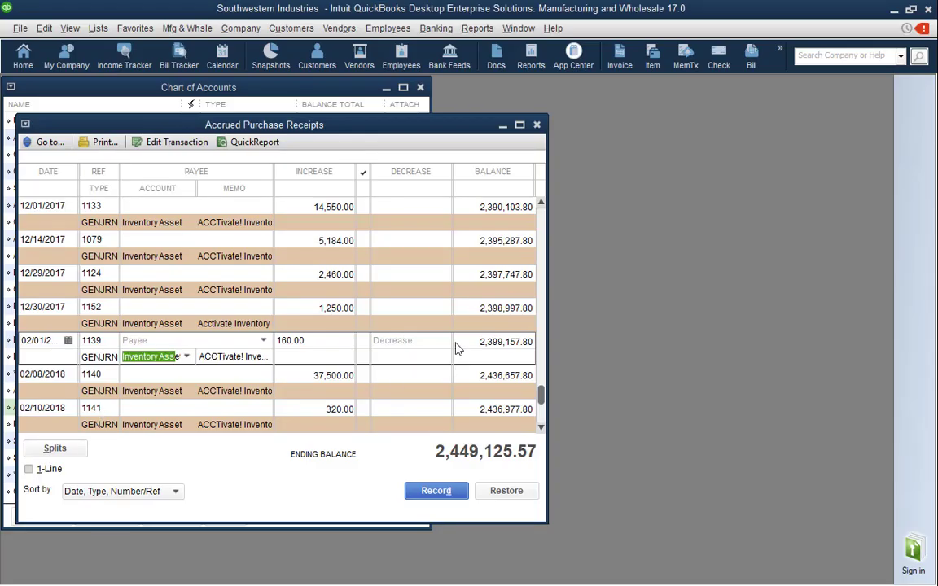
# Examine the 03/28/2018 Executive Toys bill and the earlier journal entries in the QuickBooks register, and close the register and chart of accounts
pyautogui.scroll(-5, 465, 367)
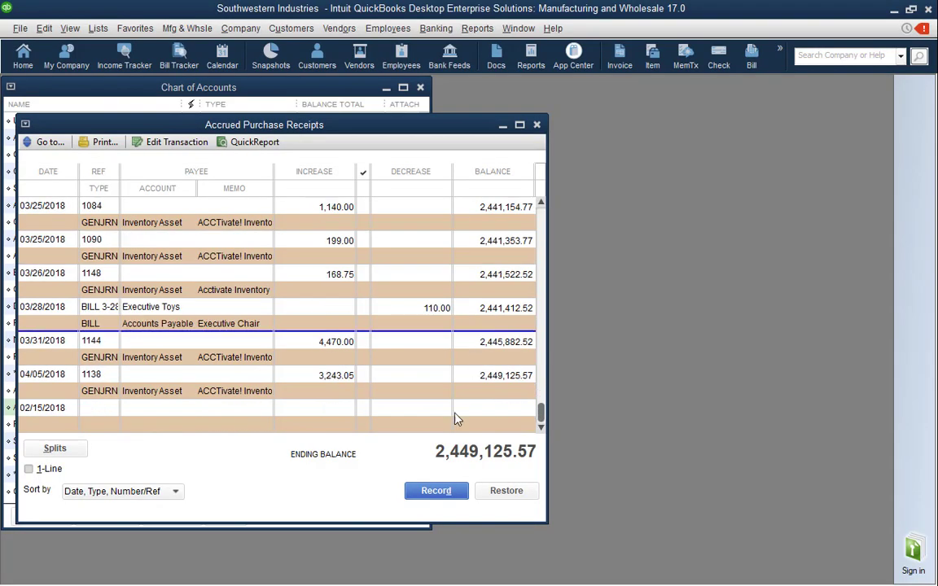
pyautogui.moveTo(91, 307); pyautogui.dragTo(136, 299)
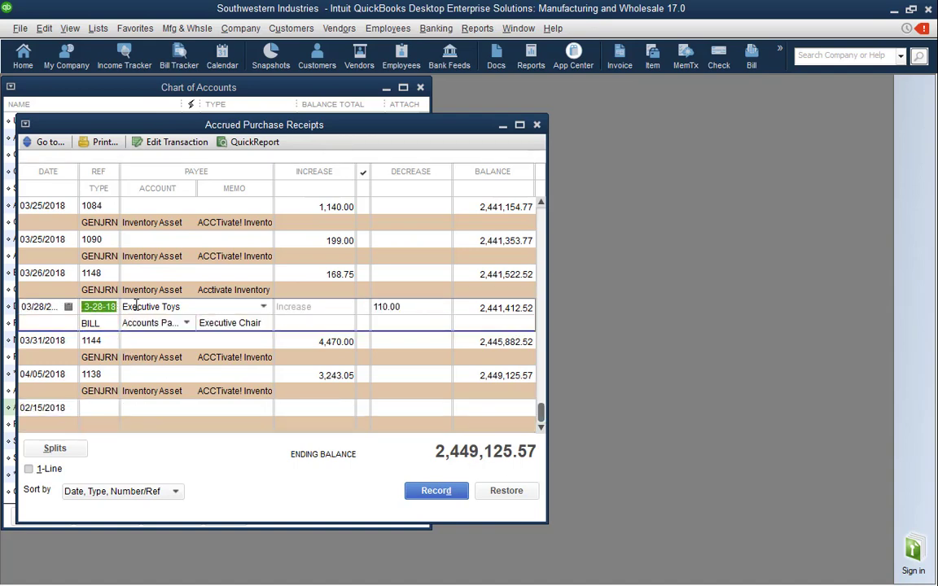
pyautogui.moveTo(444, 307); pyautogui.dragTo(359, 298)
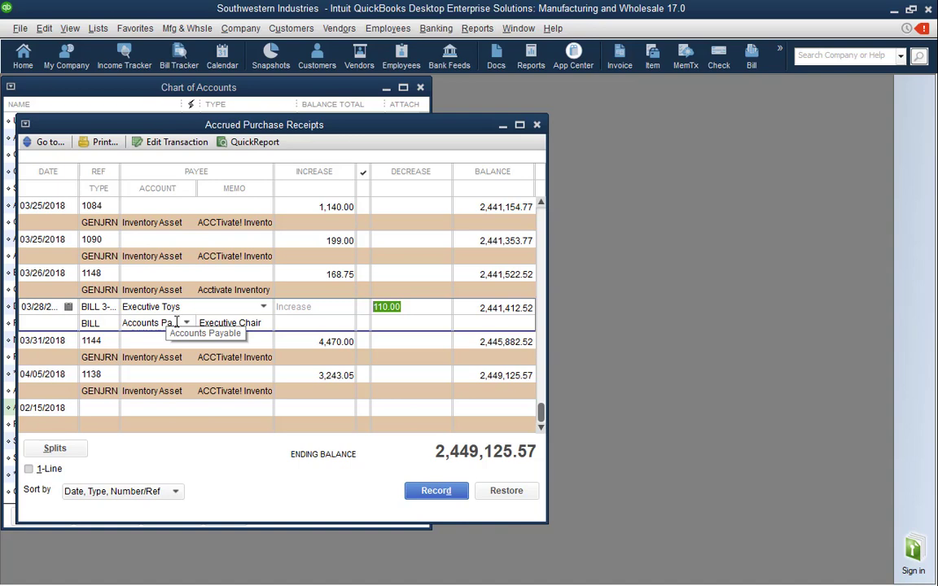
pyautogui.scroll(10, 140, 305)
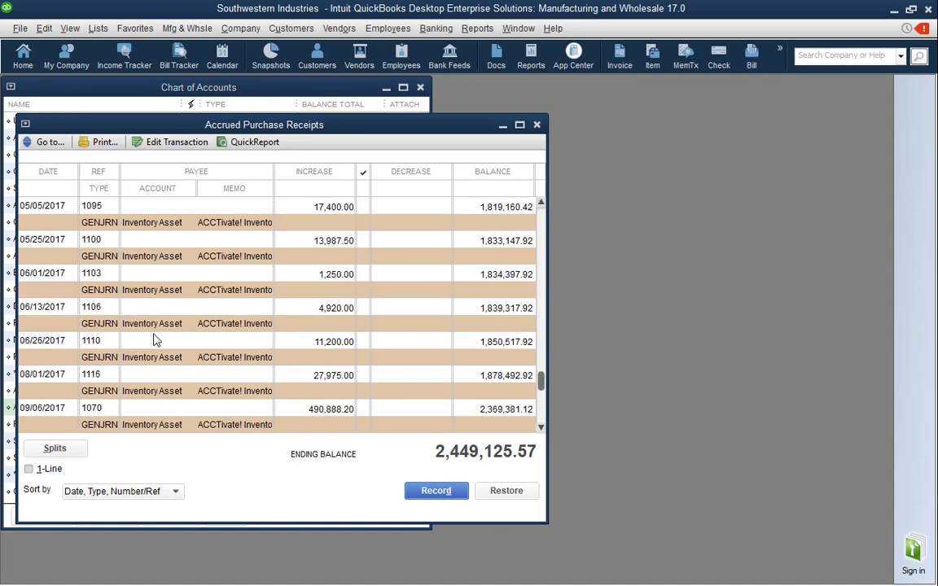
pyautogui.scroll(-2, 155, 340)
pyautogui.scroll(-4, 155, 340)
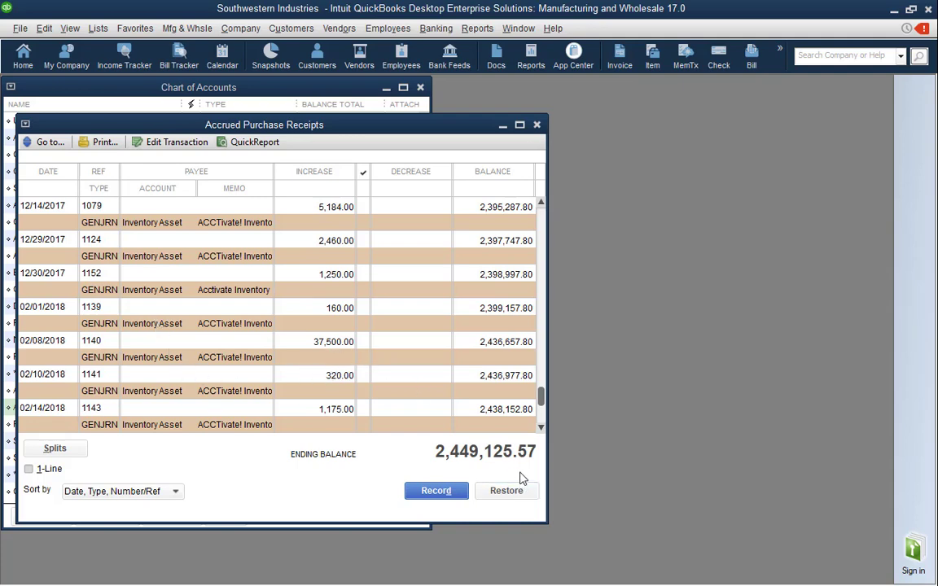
pyautogui.click(537, 126)
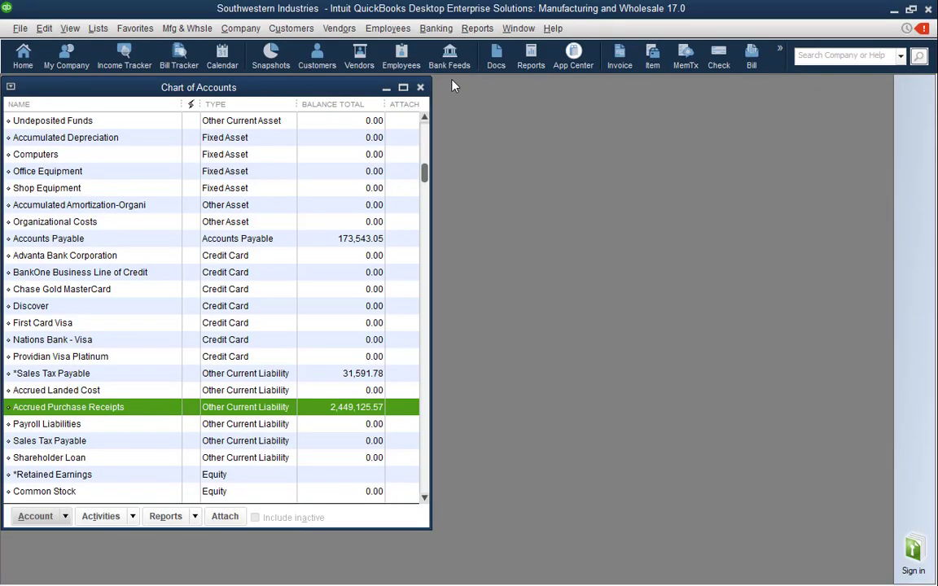
pyautogui.click(420, 87)
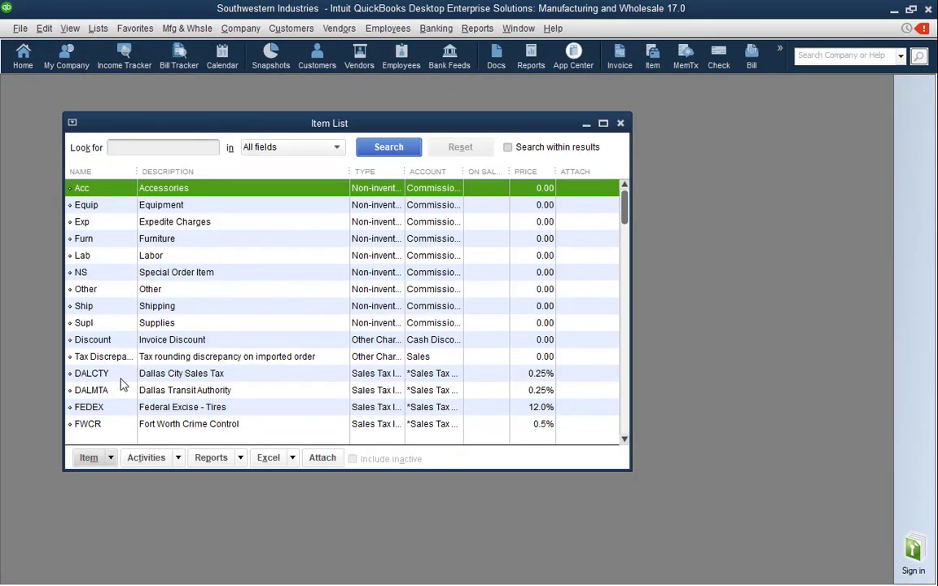
# Review the sales tax items in the QuickBooks item list, including DALCTY and DALMTA
pyautogui.click(182, 374)
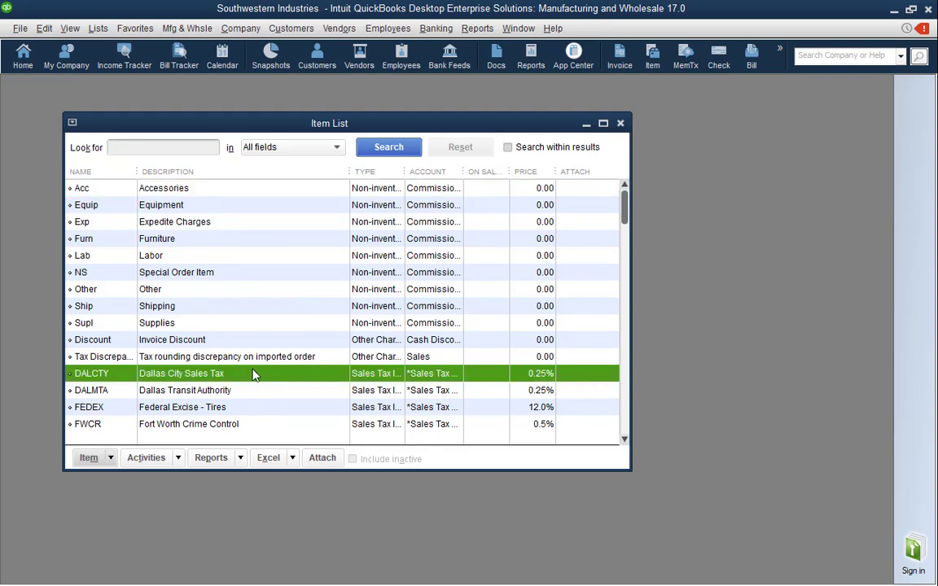
pyautogui.click(236, 390)
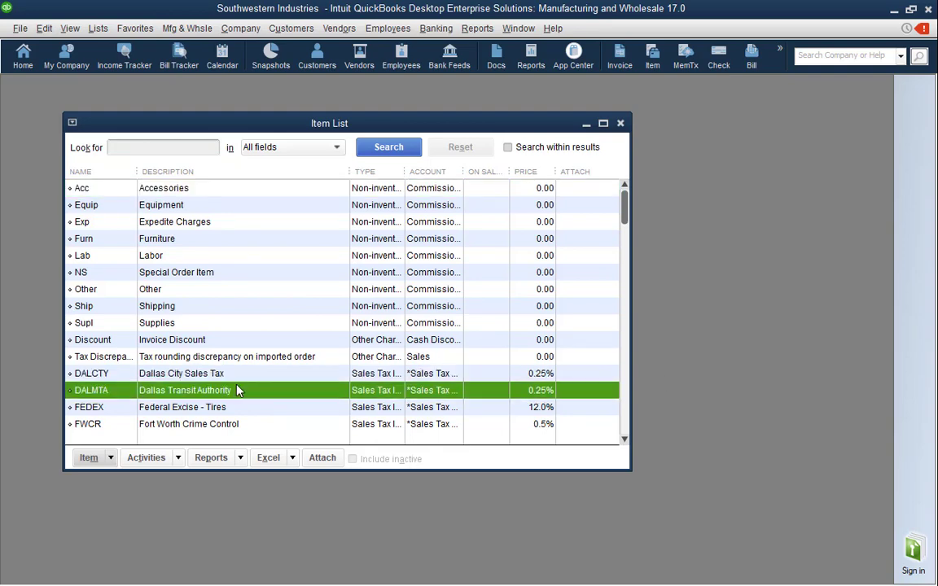
pyautogui.scroll(-1, 536, 329)
pyautogui.scroll(-1, 536, 329)
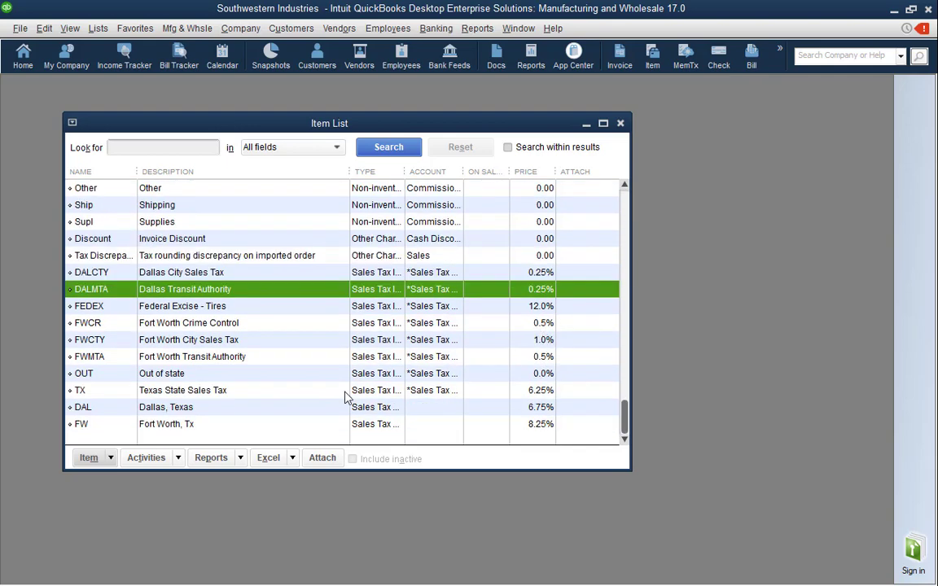
# Open the DAL sales tax group, examine its DALMTA, DALCTY and TX tax items, and close it
pyautogui.click(178, 409)
pyautogui.doubleClick(177, 410)
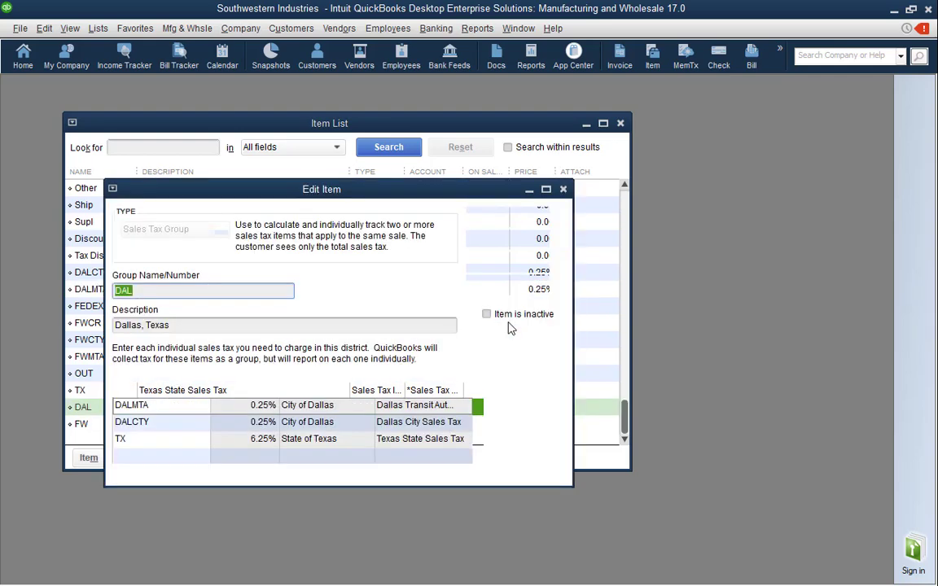
pyautogui.click(262, 409)
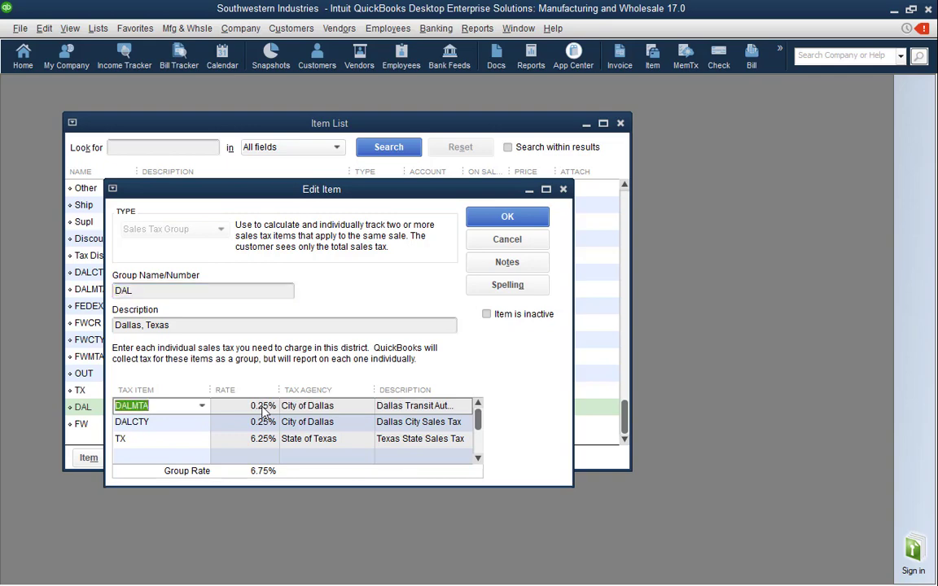
pyautogui.click(261, 425)
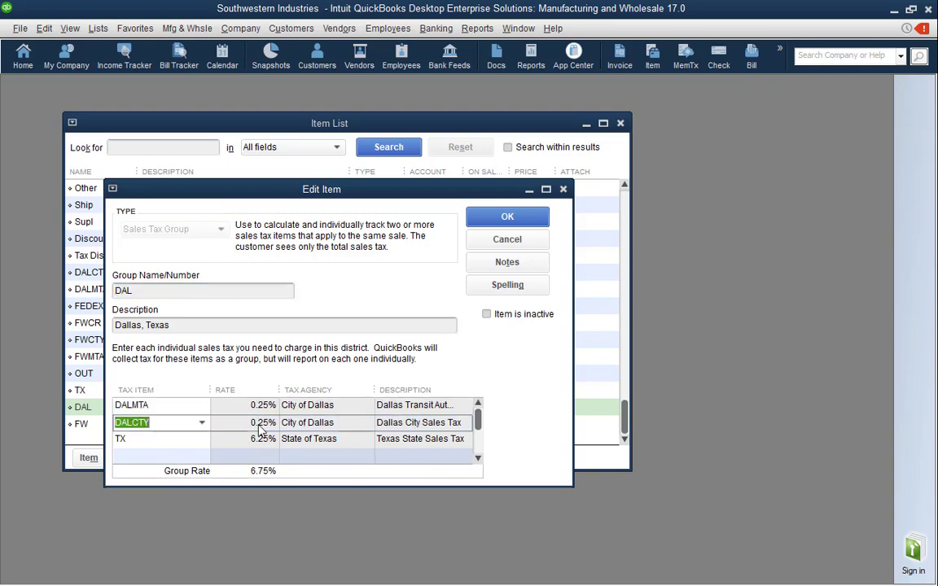
pyautogui.click(262, 440)
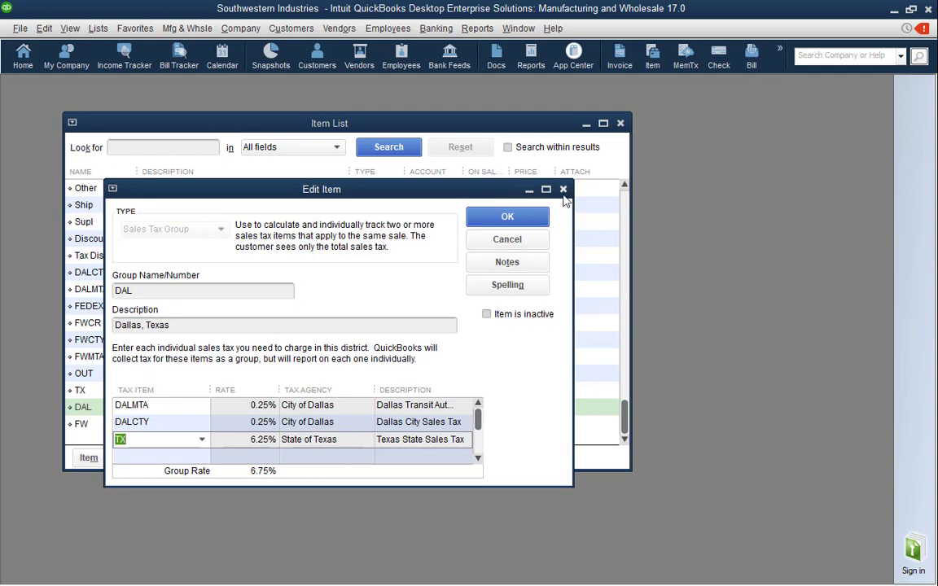
pyautogui.click(506, 216)
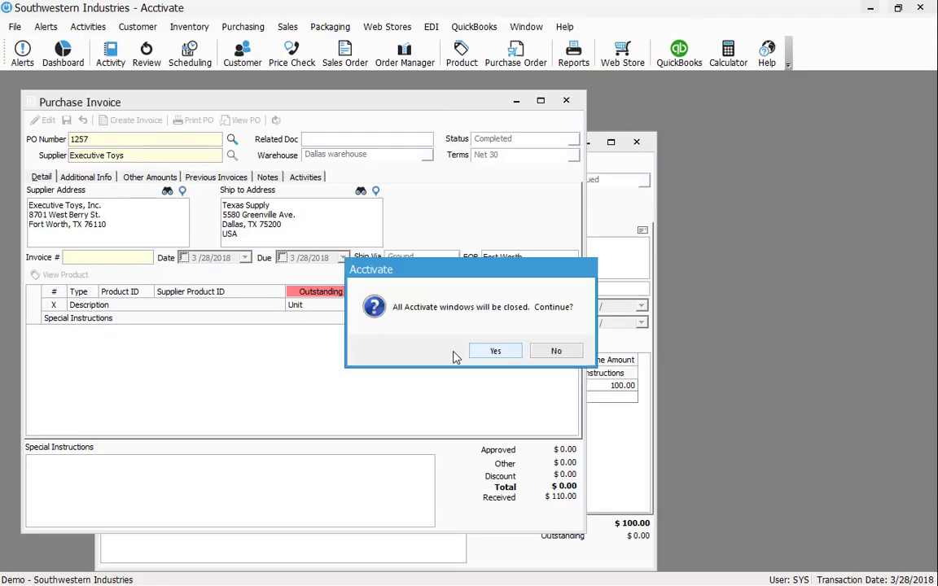
# Switch to Acctivate, agree to close all its windows, and display the customer tax categories in the Configuration Manager
pyautogui.click(488, 354)
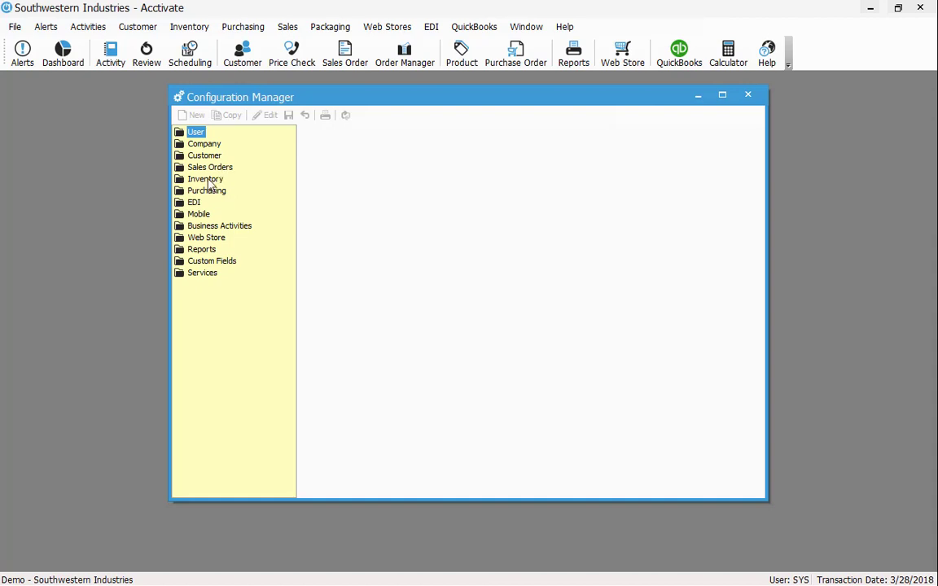
pyautogui.click(214, 170)
pyautogui.doubleClick(211, 167)
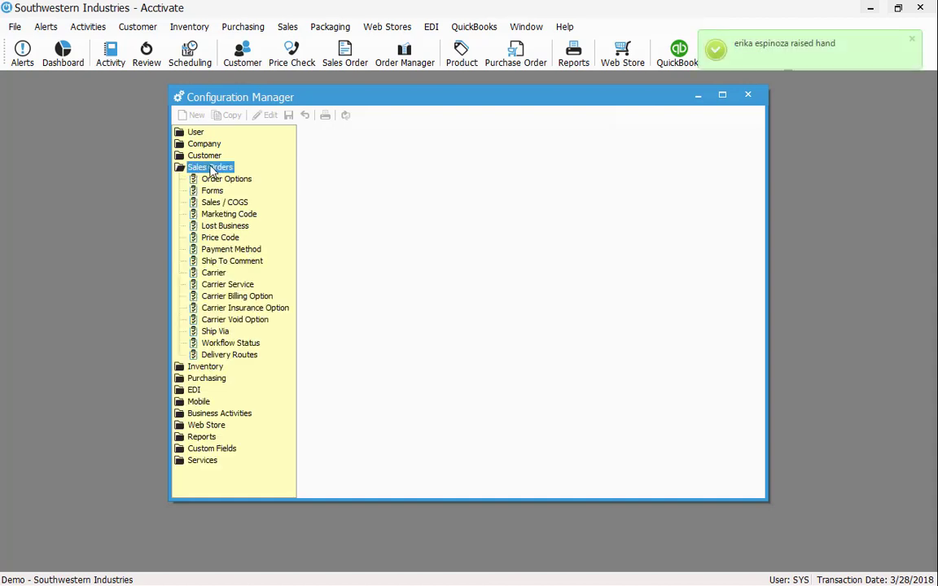
pyautogui.doubleClick(210, 167)
pyautogui.doubleClick(203, 155)
pyautogui.click(228, 226)
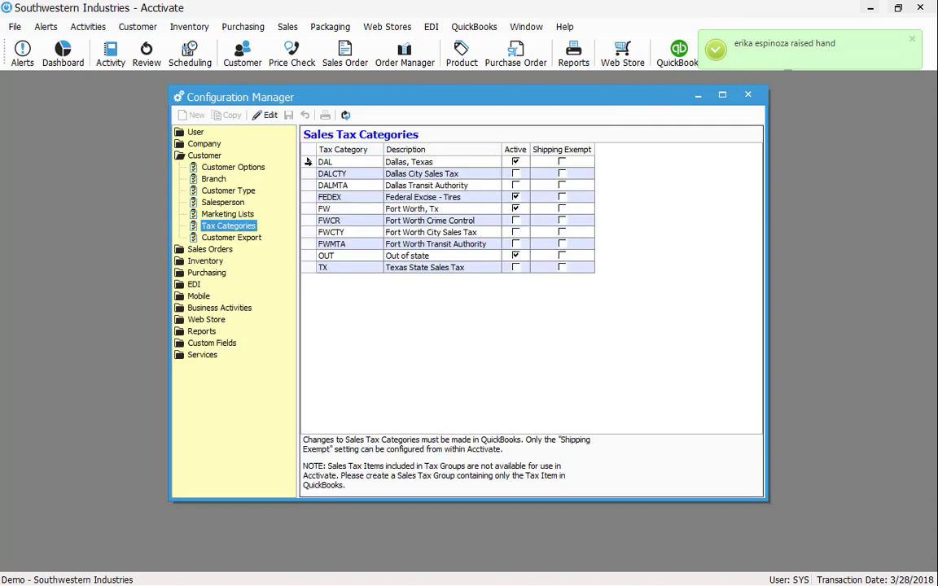
# Review the DAL, DALCTY and DALMTA sales tax categories and their Active settings, and close the Configuration Manager
pyautogui.click(321, 163)
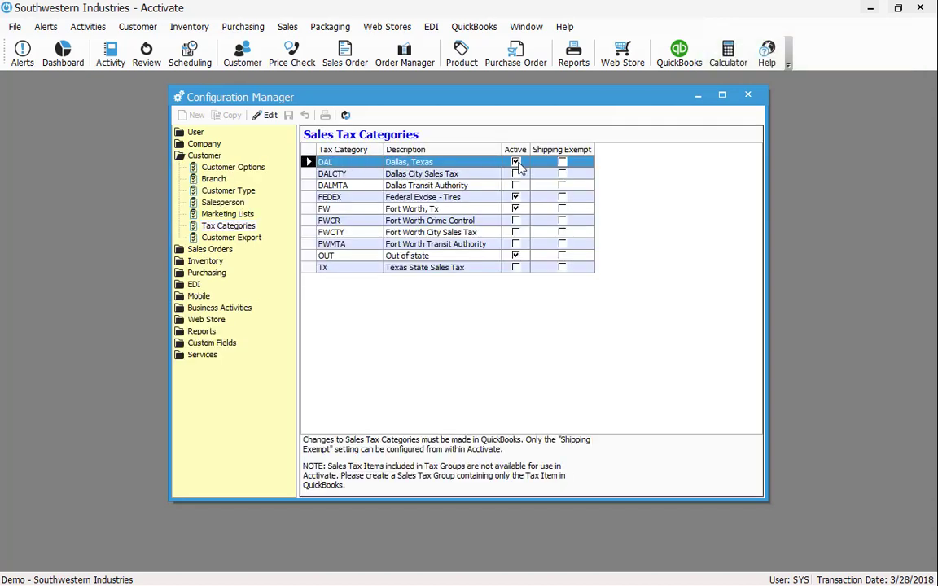
pyautogui.click(307, 173)
pyautogui.click(307, 185)
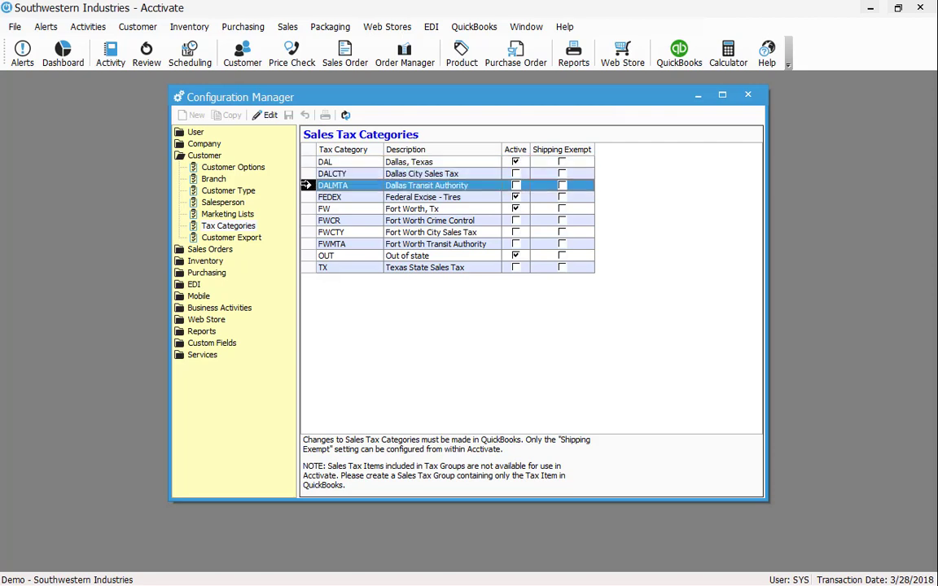
pyautogui.click(307, 173)
pyautogui.click(308, 162)
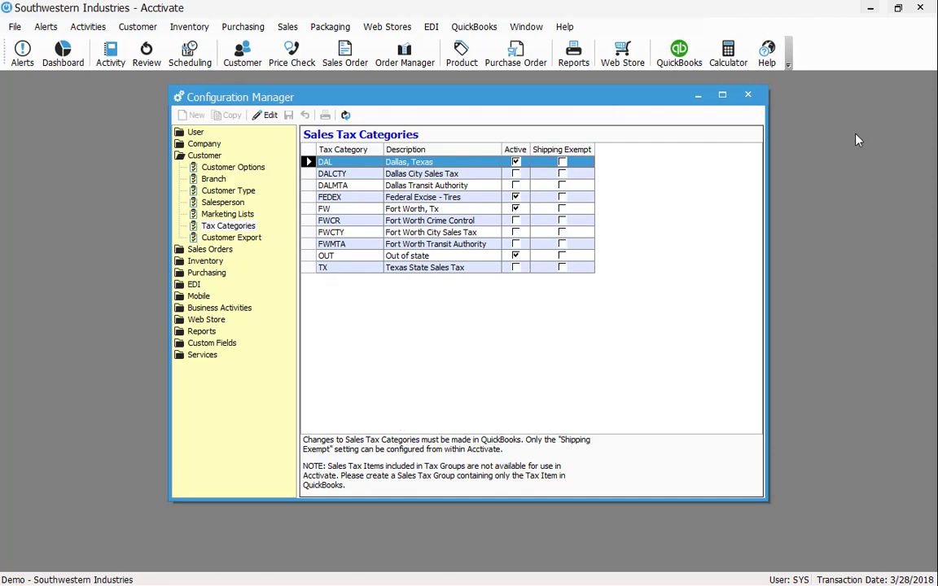
pyautogui.click(748, 95)
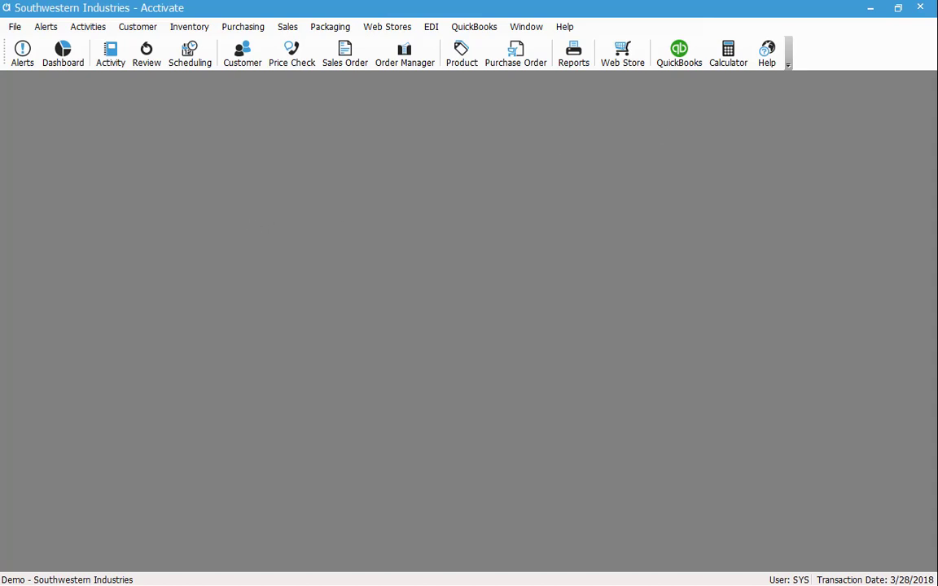
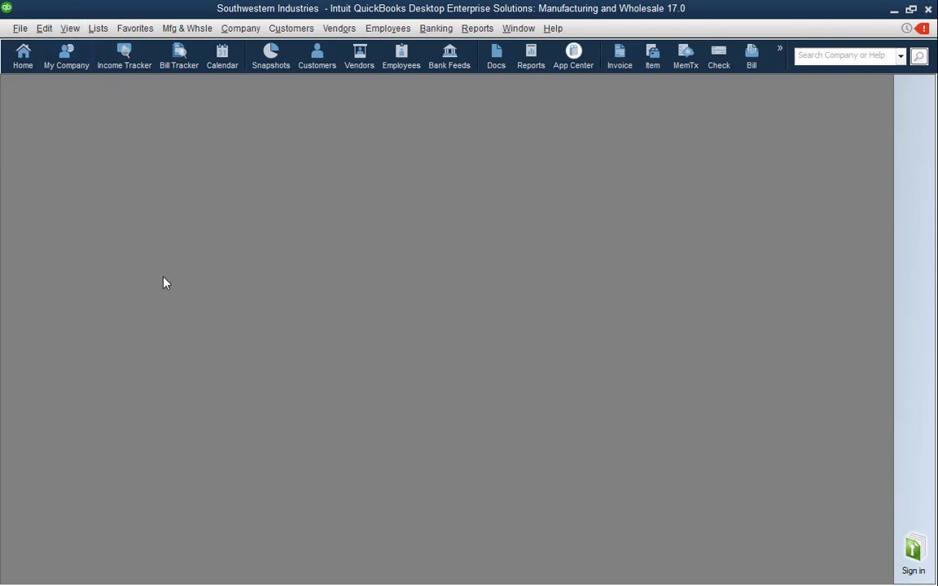
# In QuickBooks, open the Terms List, examine the Net 10 term's due days and discount settings without changes, and close the list
pyautogui.click(100, 31)
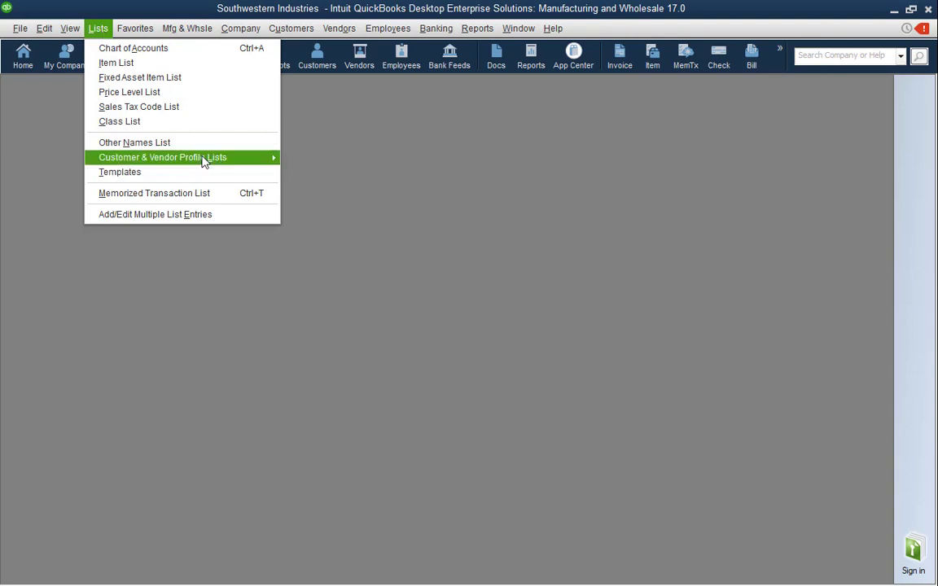
pyautogui.moveTo(205, 159)
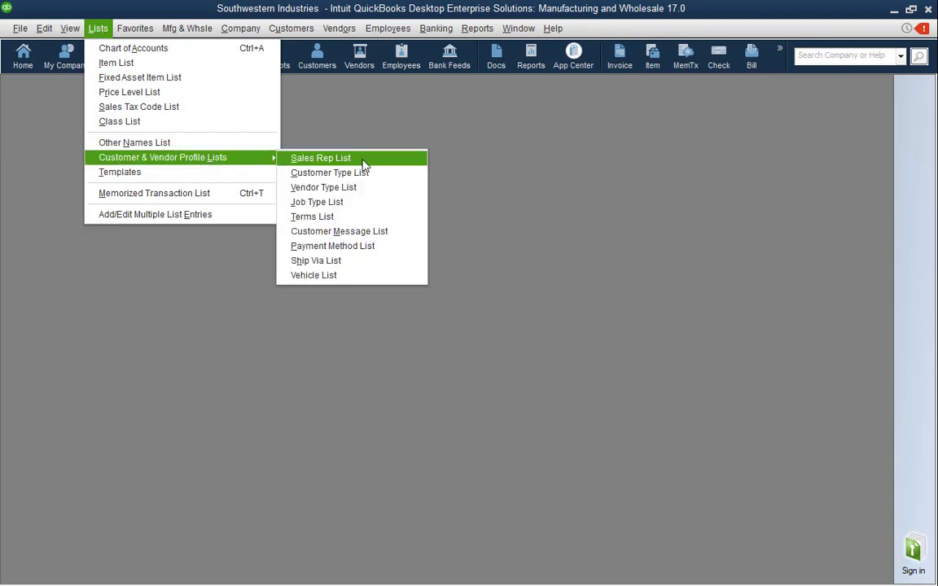
pyautogui.click(363, 216)
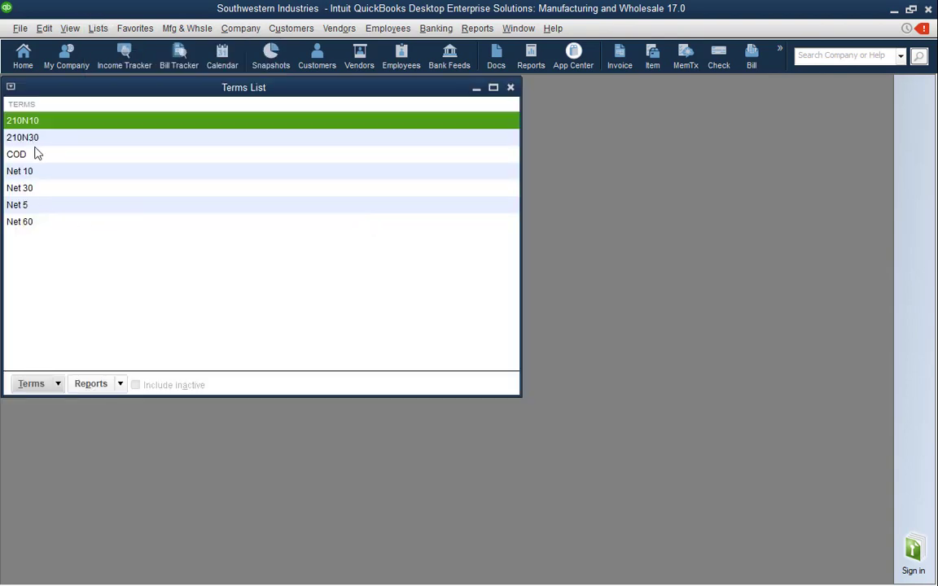
pyautogui.click(38, 173)
pyautogui.doubleClick(37, 177)
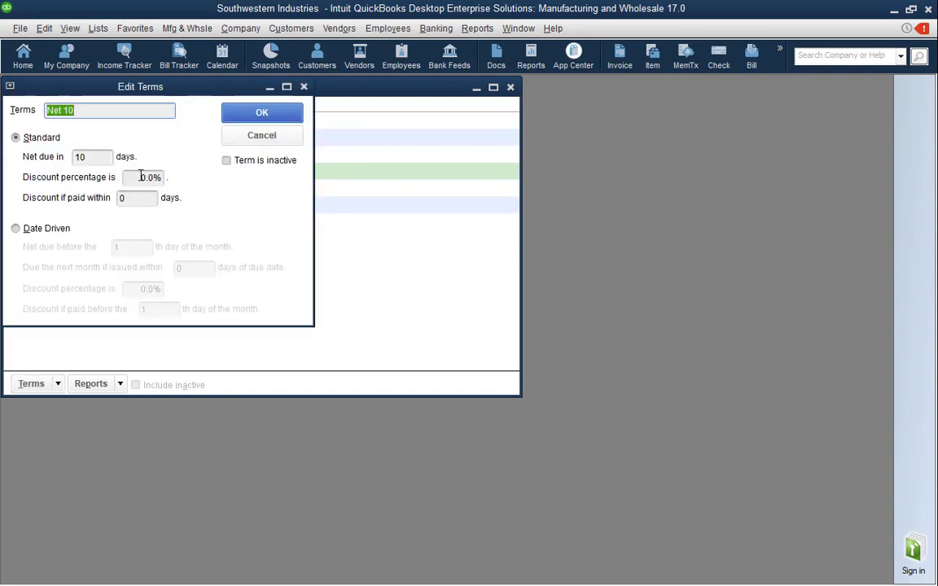
pyautogui.click(84, 155)
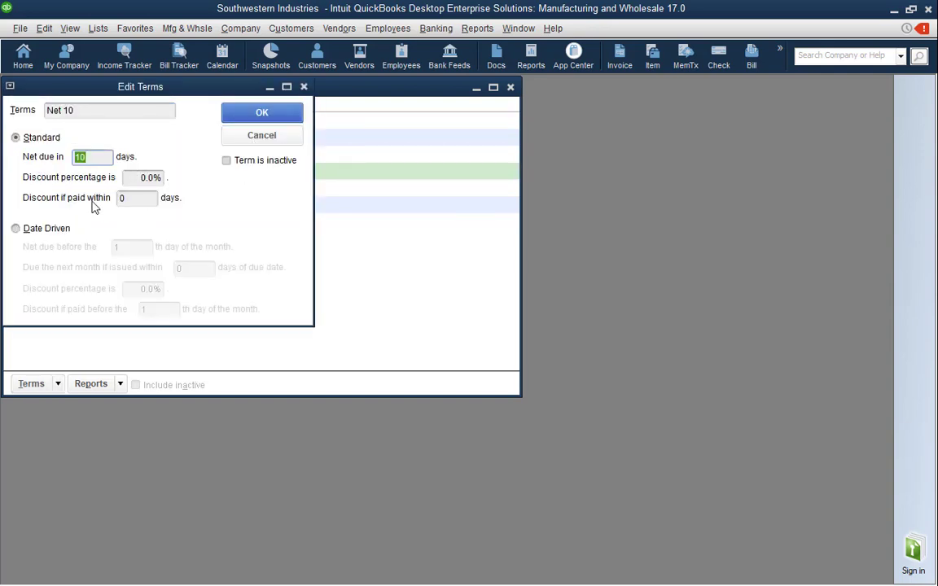
pyautogui.click(261, 137)
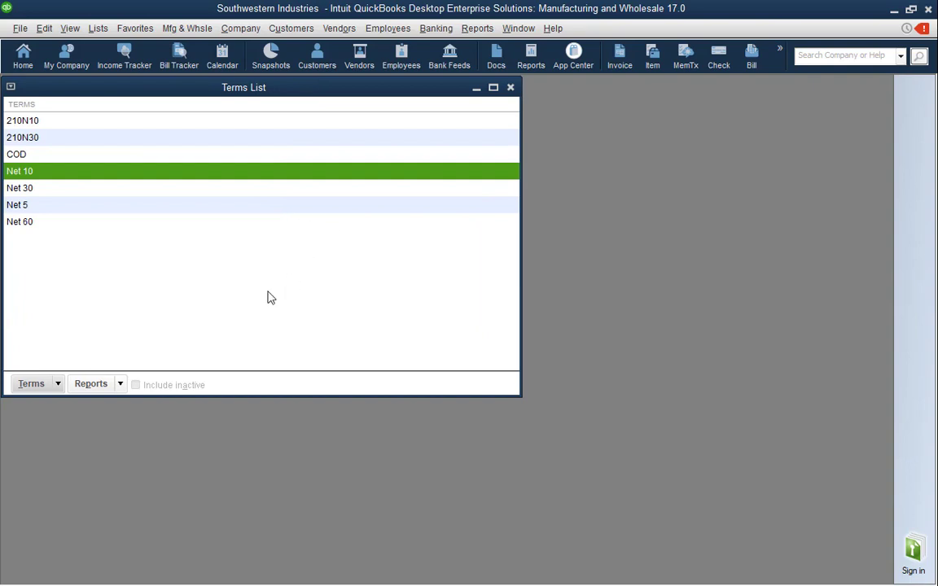
pyautogui.press('Escape')
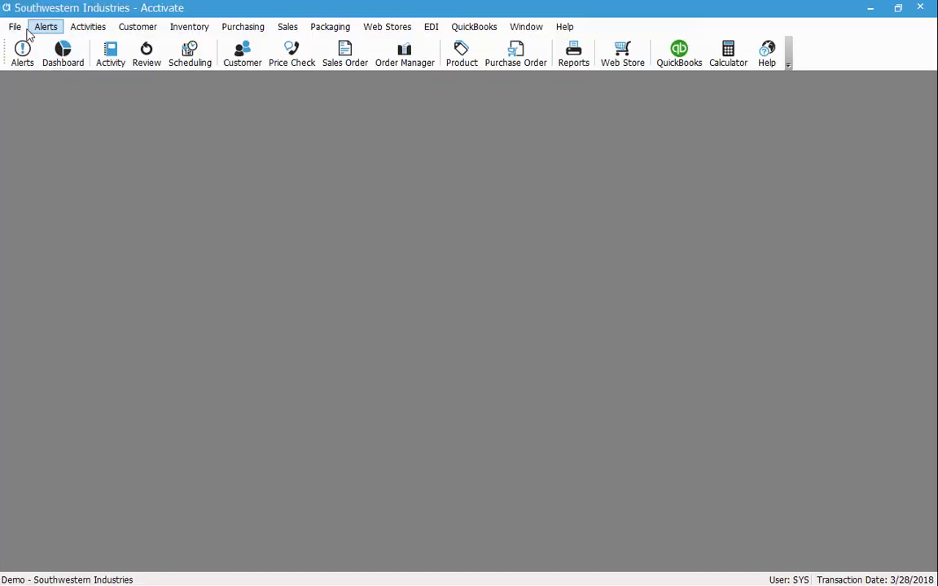
# Switch to Acctivate, open Configuration Management and display a section of its Inventory settings
pyautogui.click(14, 26)
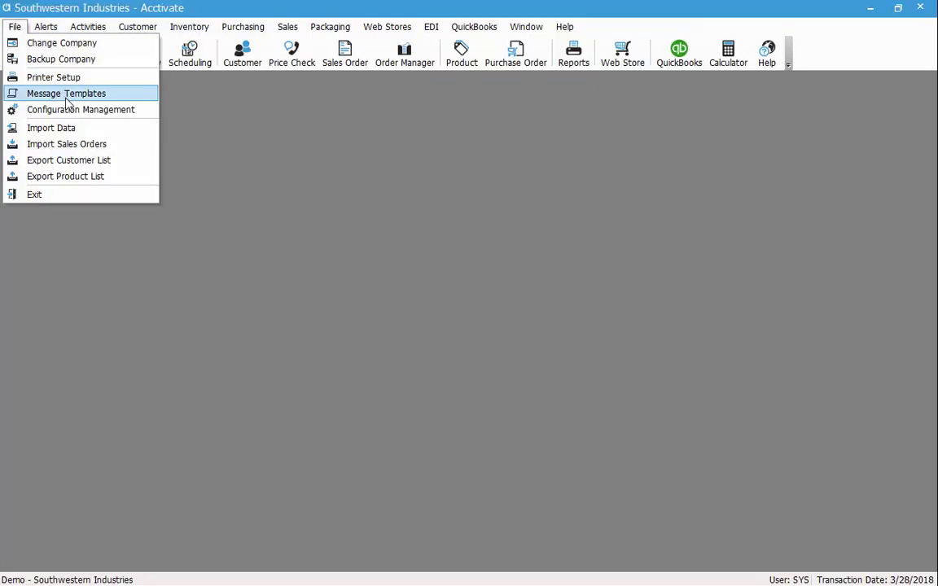
pyautogui.click(68, 109)
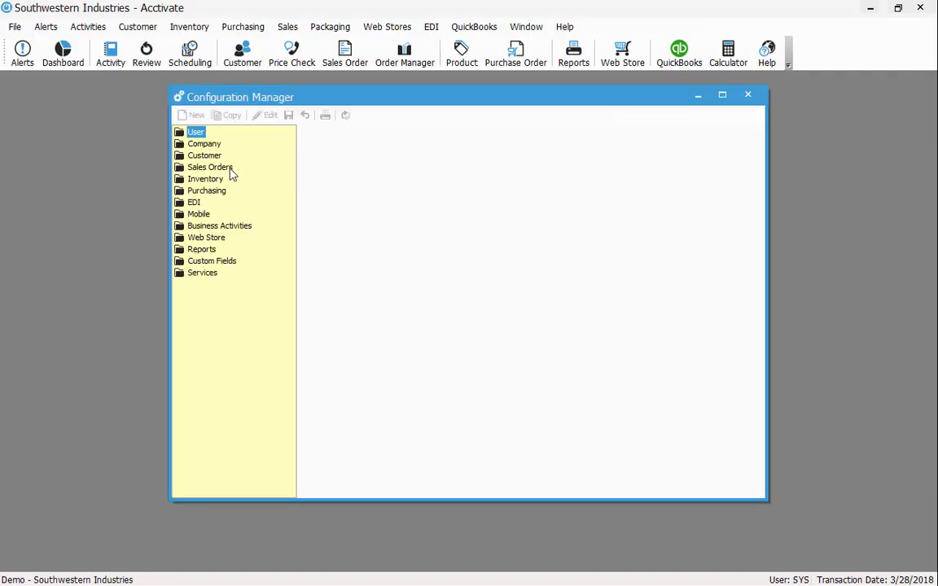
pyautogui.doubleClick(209, 179)
pyautogui.click(221, 237)
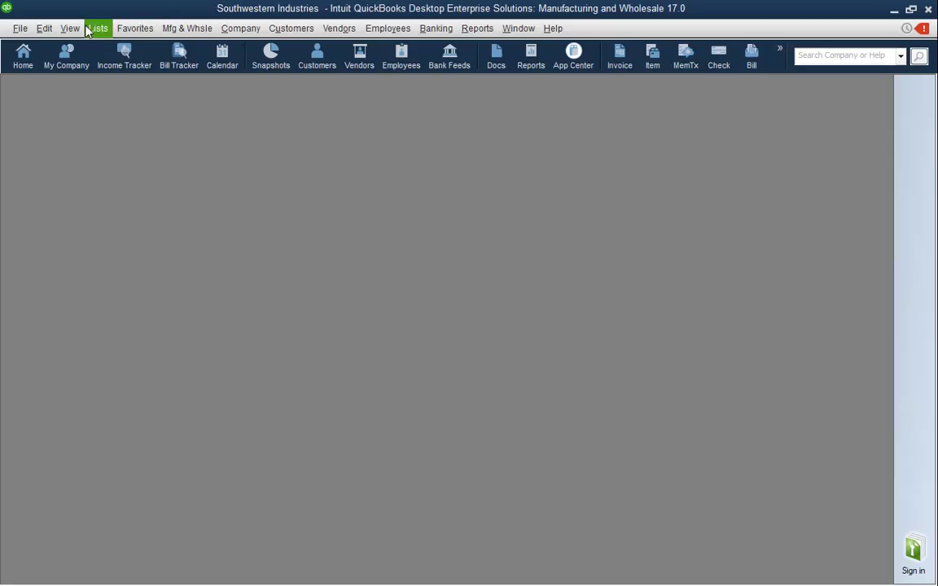
# In QuickBooks, examine the non-inventory part items in the Item List with the Type column widened, and close the list
pyautogui.click(96, 27)
pyautogui.click(120, 65)
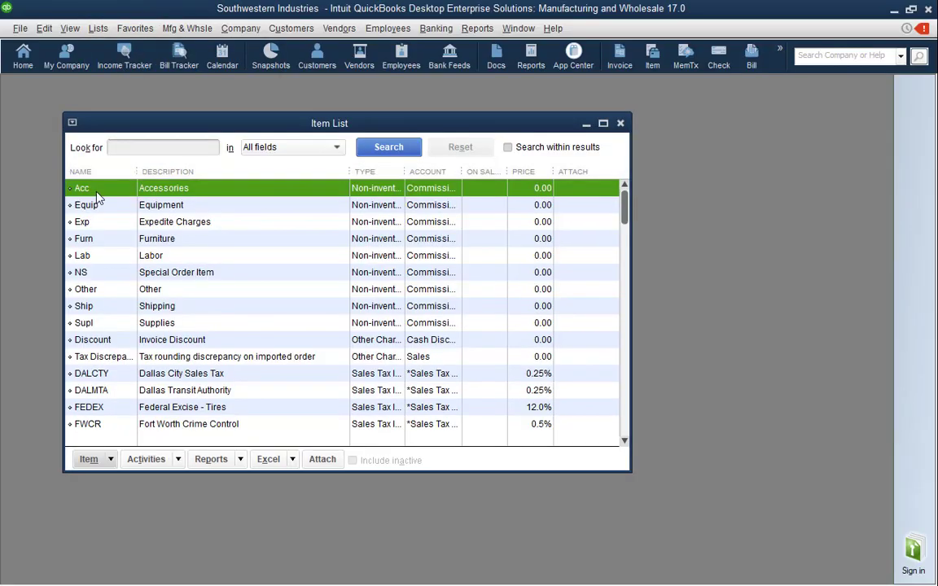
pyautogui.click(167, 204)
pyautogui.click(160, 240)
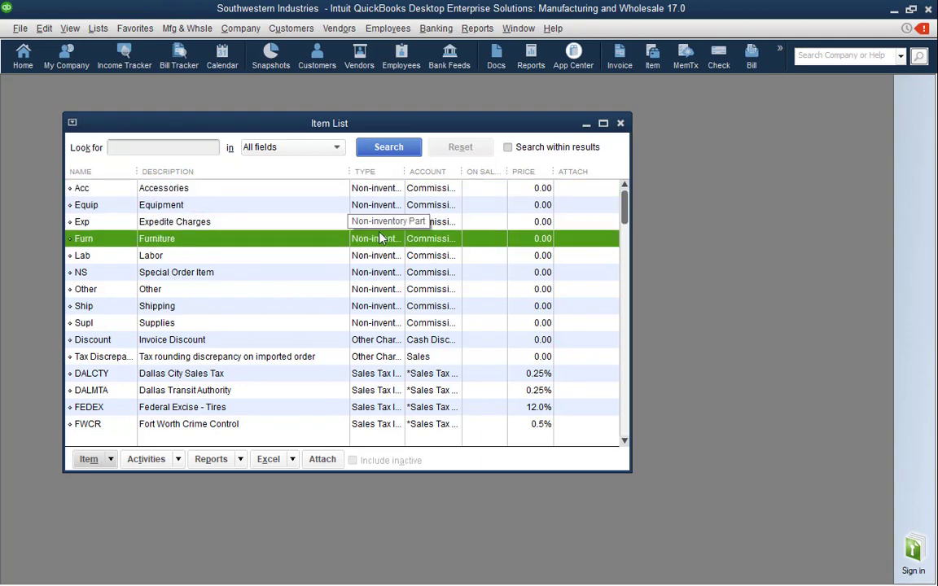
pyautogui.moveTo(403, 177); pyautogui.dragTo(446, 177)
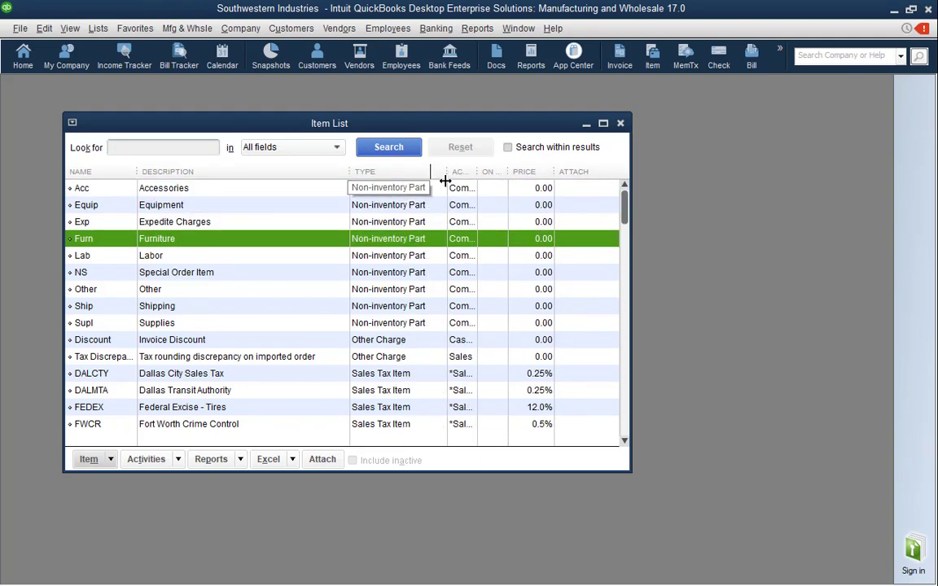
pyautogui.click(621, 124)
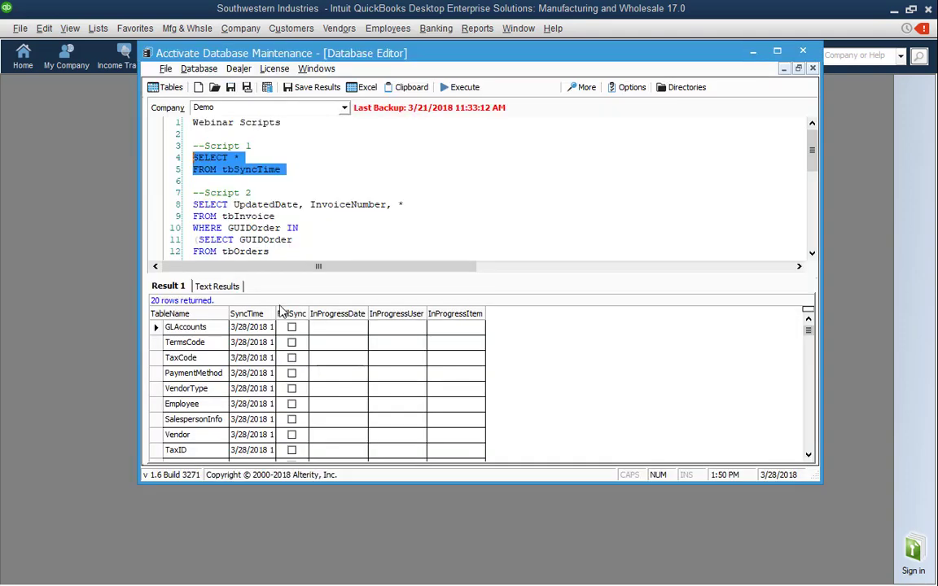
# In Acctivate Database Maintenance, widen the SyncTime column of the tbSyncTime results and examine the TermsCode and Customer sync times
pyautogui.moveTo(314, 313); pyautogui.dragTo(368, 310)
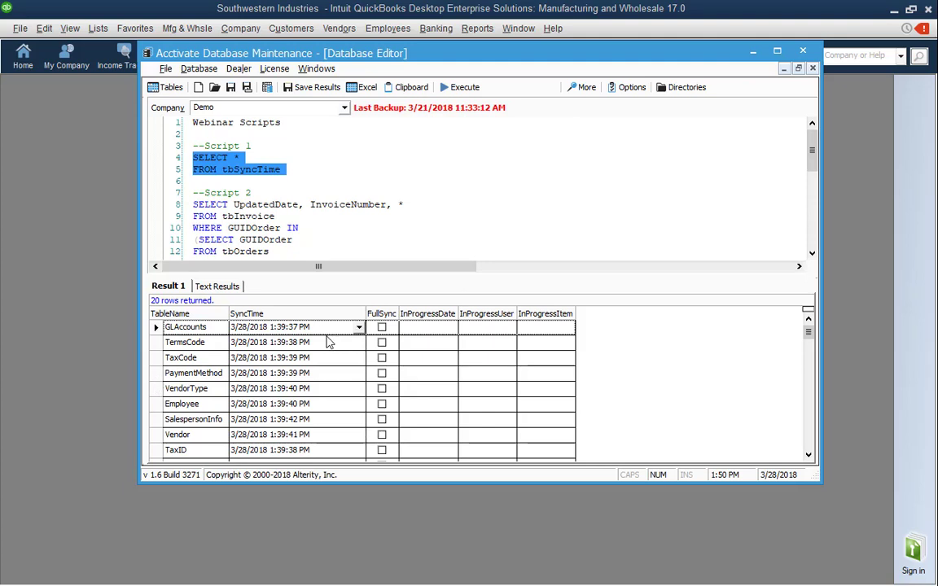
pyautogui.click(248, 342)
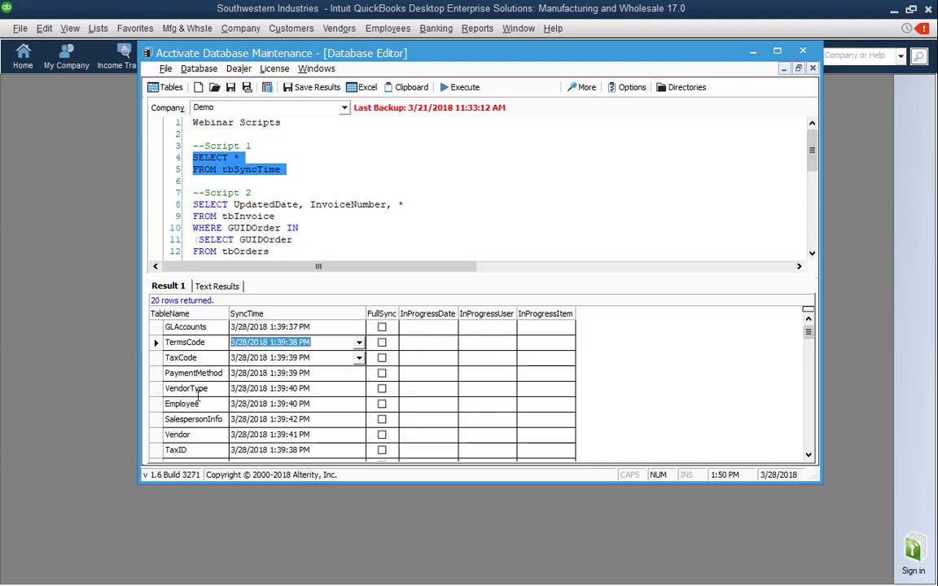
pyautogui.scroll(-1, 188, 373)
pyautogui.scroll(-1, 188, 373)
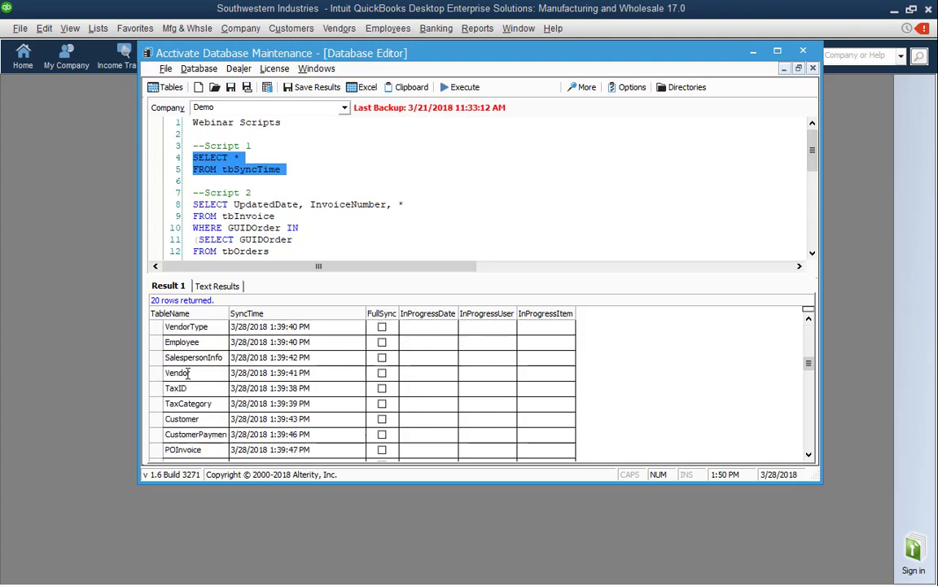
pyautogui.click(159, 419)
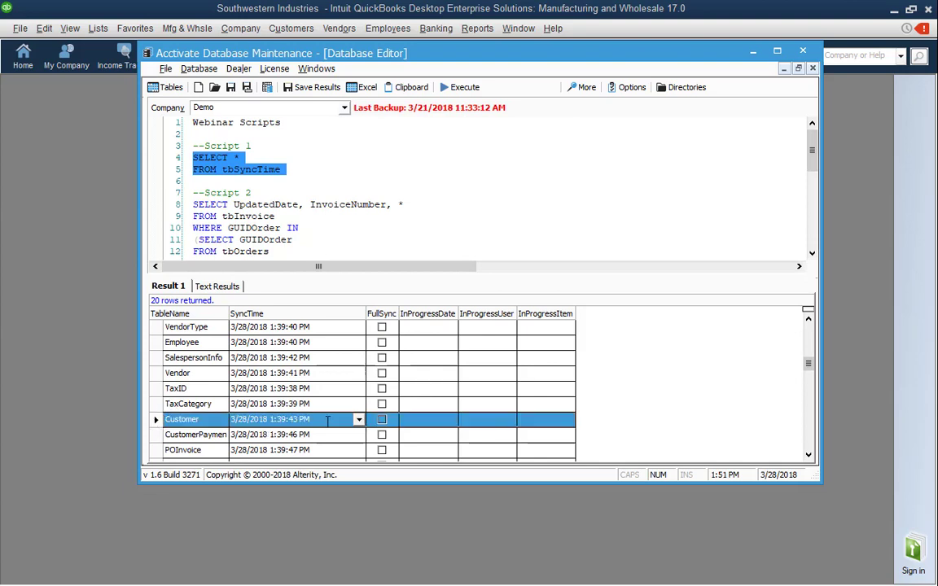
pyautogui.click(294, 420)
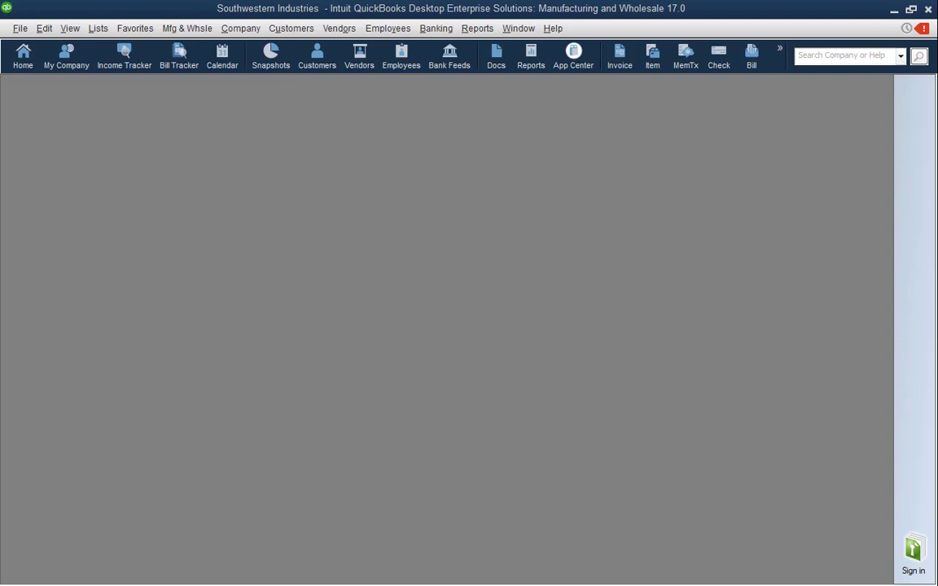
# Return to the tbSyncTime results in Acctivate Database Maintenance, examine the Invoice row's sync time, and switch back to QuickBooks
pyautogui.hotkey('alt', 'Tab')
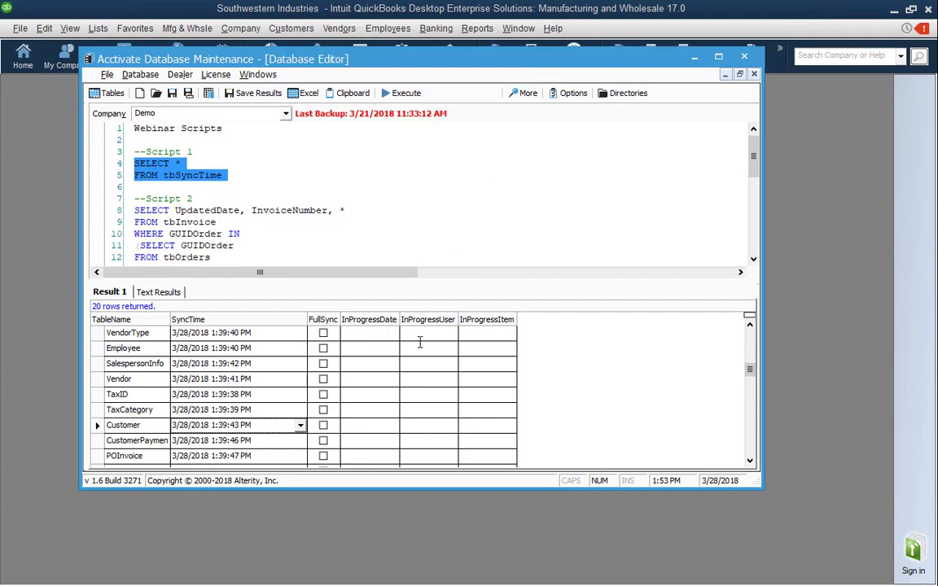
pyautogui.scroll(-1, 113, 370)
pyautogui.scroll(-2, 112, 372)
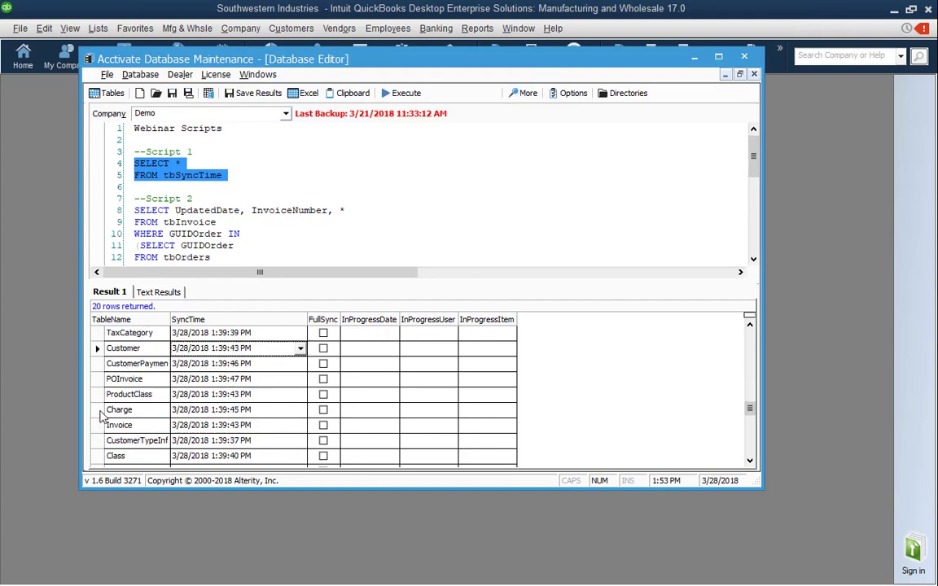
pyautogui.click(96, 426)
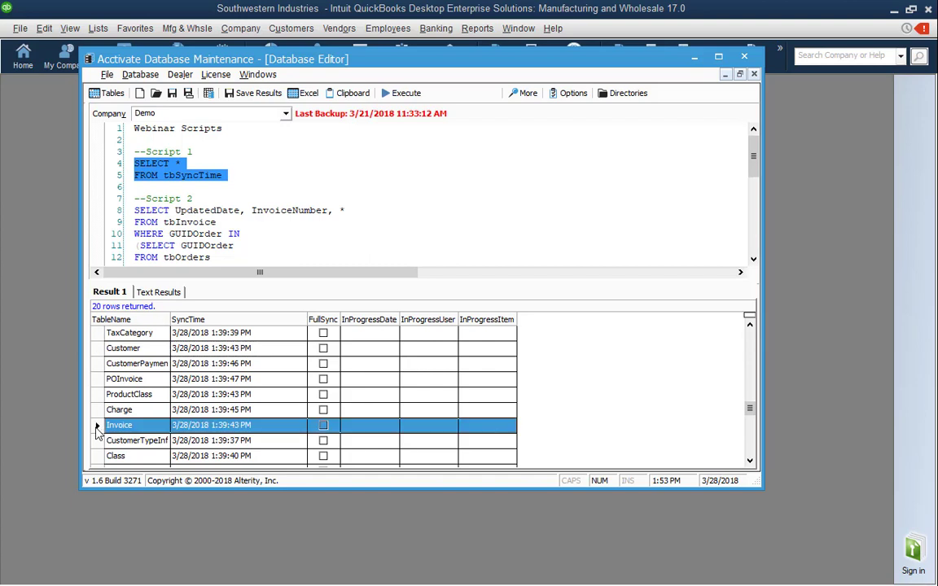
pyautogui.click(360, 425)
pyautogui.press('Escape')
pyautogui.hotkey('alt', 'Tab')
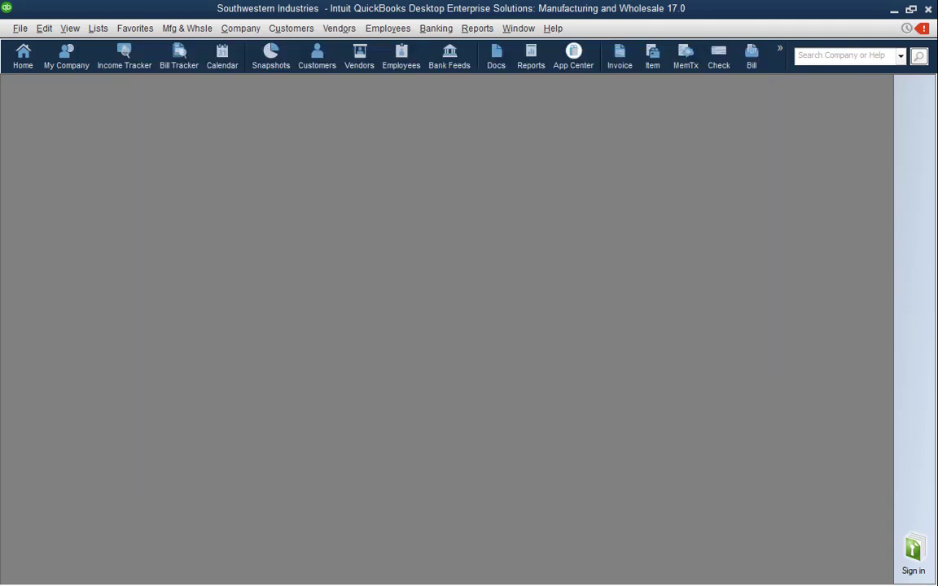